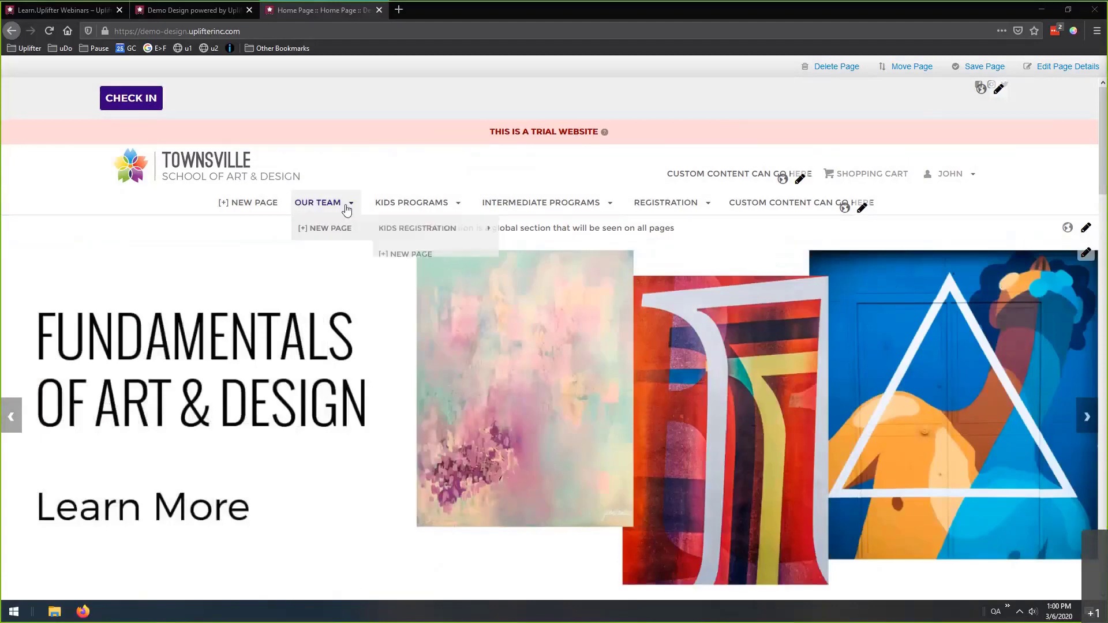
Look through the home page's banner slides and the content below them.
{"action": "scroll", "coordinate": [235, 135], "scroll_direction": "down", "scroll_amount": 1}
{"action": "scroll", "coordinate": [503, 366], "scroll_direction": "down", "scroll_amount": 2}
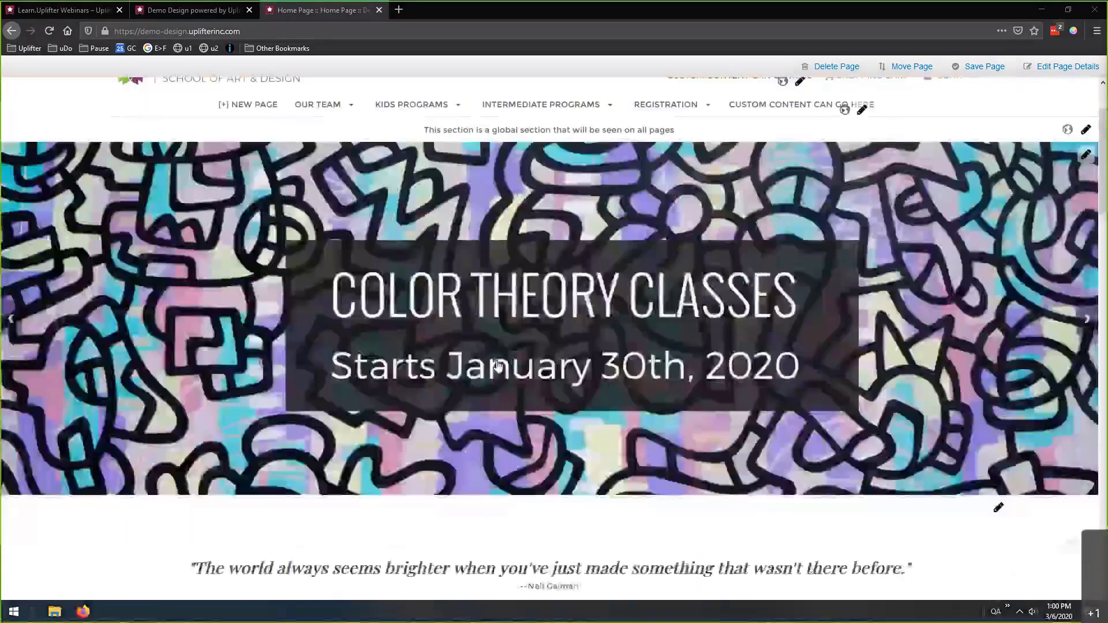
{"action": "scroll", "coordinate": [485, 352], "scroll_direction": "down", "scroll_amount": 3}
{"action": "scroll", "coordinate": [465, 338], "scroll_direction": "up", "scroll_amount": 6}
Open the Kids Programs page and review its banner and its Beginner, All Kids and Intermediate program sections.
{"action": "mouse_move", "coordinate": [403, 202]}
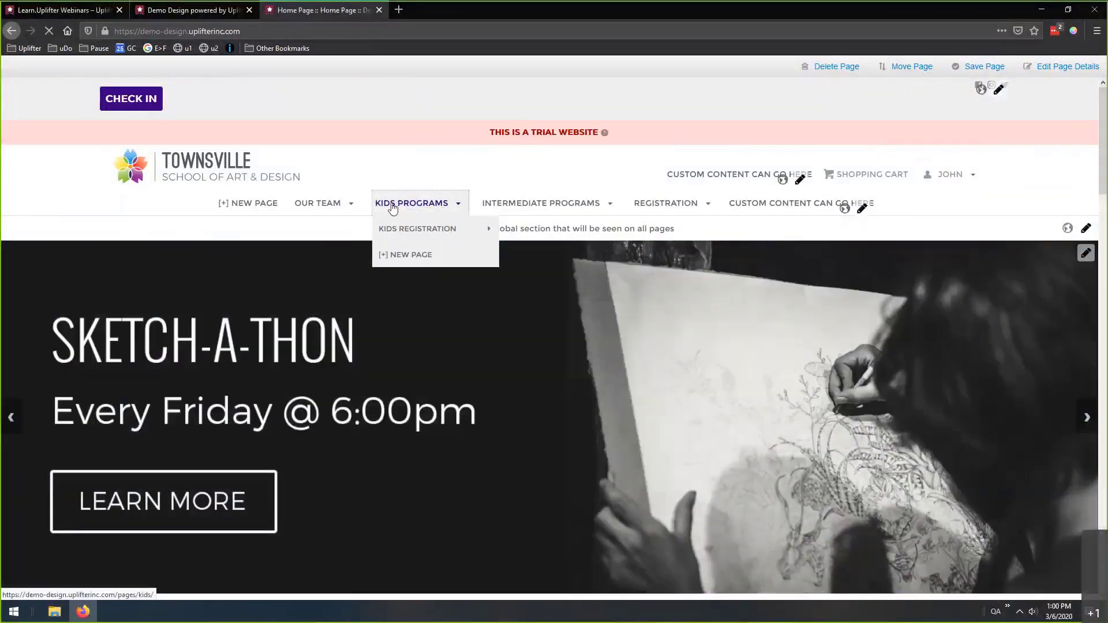
{"action": "left_click", "coordinate": [434, 210]}
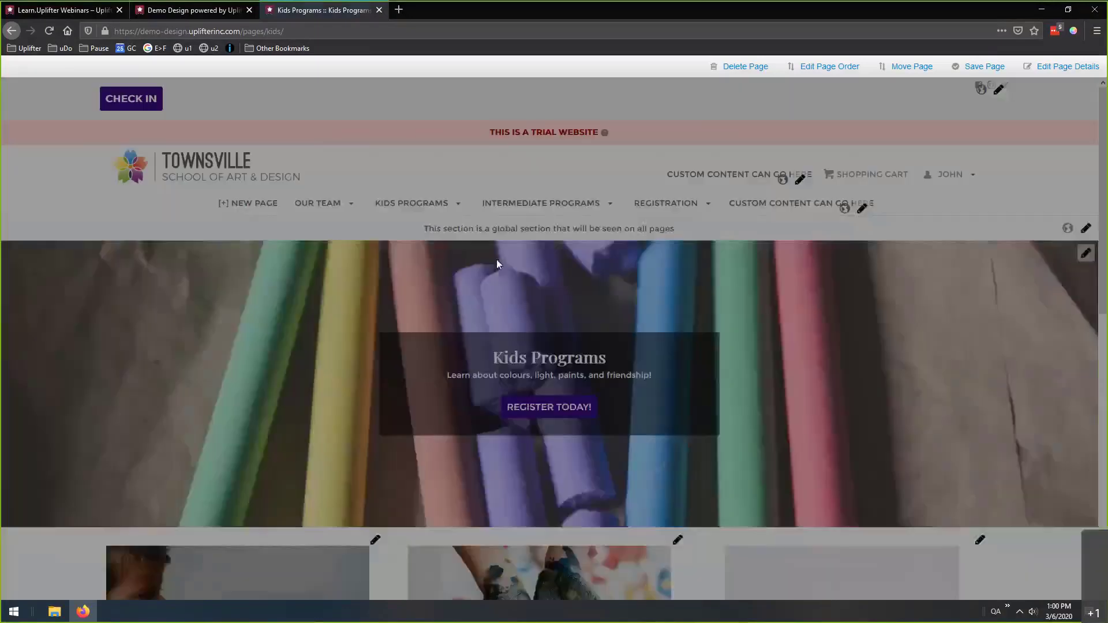
{"action": "scroll", "coordinate": [488, 254], "scroll_direction": "down", "scroll_amount": 3}
{"action": "scroll", "coordinate": [488, 256], "scroll_direction": "down", "scroll_amount": 2}
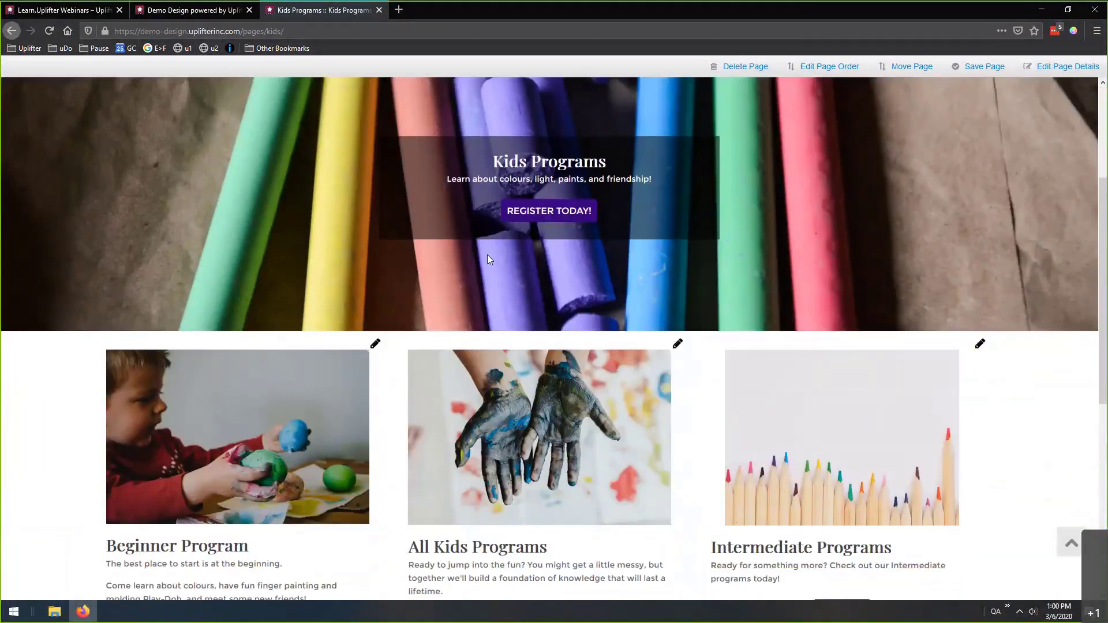
{"action": "scroll", "coordinate": [487, 256], "scroll_direction": "down", "scroll_amount": 2}
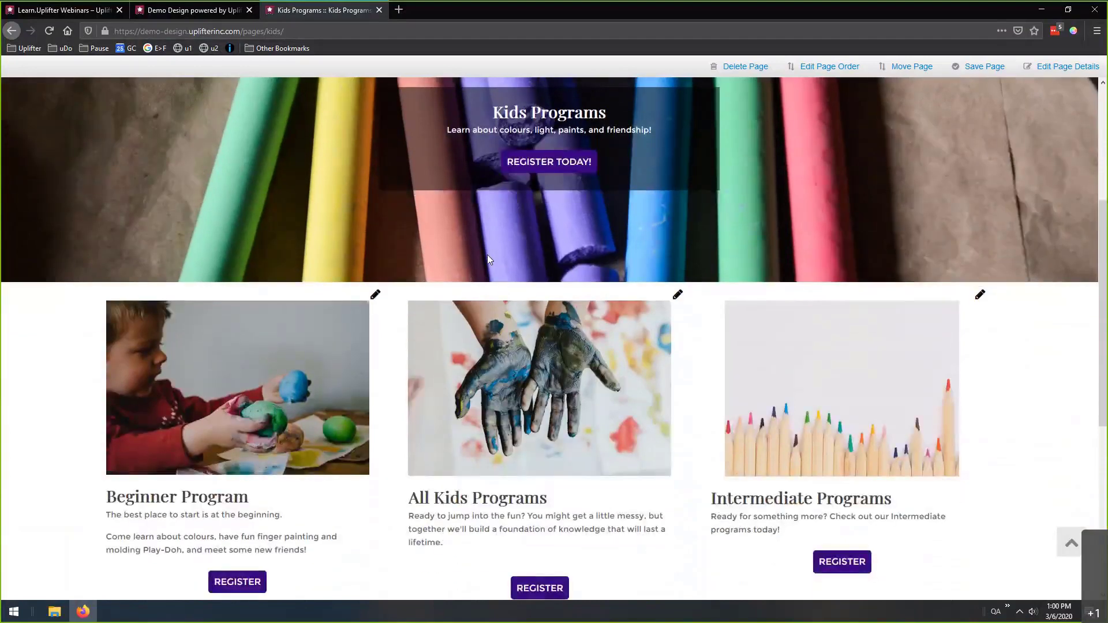
{"action": "scroll", "coordinate": [487, 254], "scroll_direction": "down", "scroll_amount": 3}
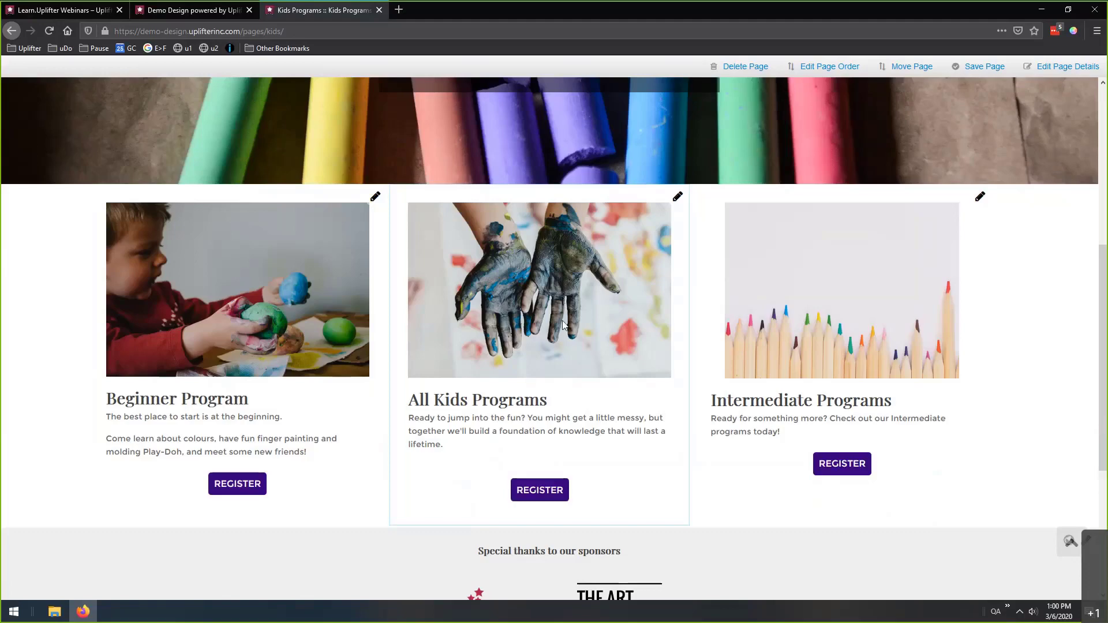
{"action": "scroll", "coordinate": [599, 293], "scroll_direction": "up", "scroll_amount": 5}
{"action": "mouse_move", "coordinate": [519, 156]}
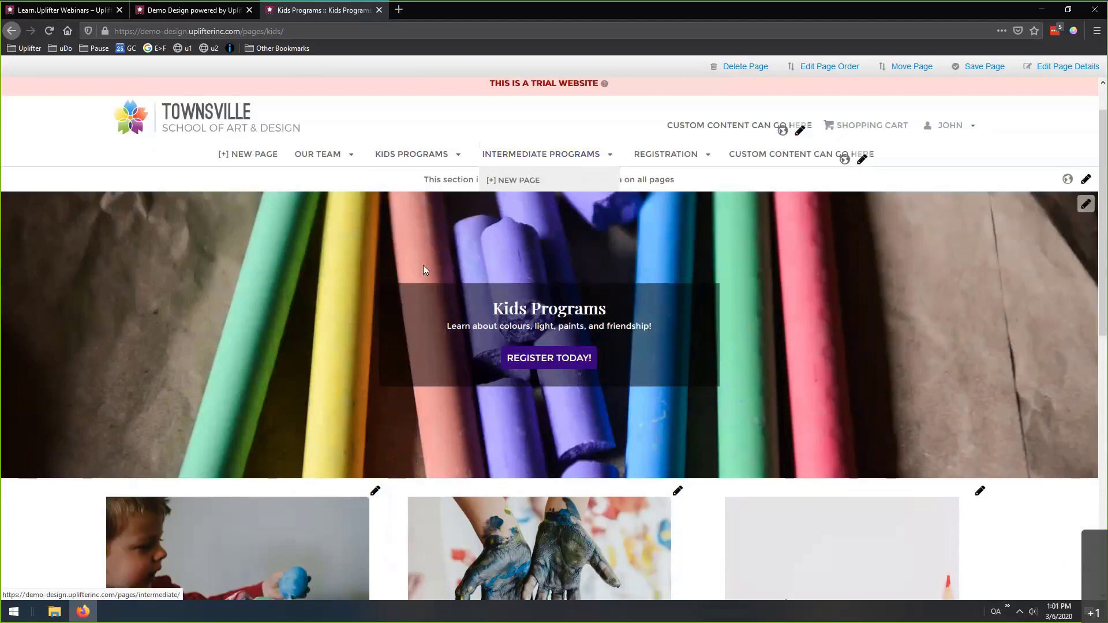
{"action": "scroll", "coordinate": [423, 265], "scroll_direction": "down", "scroll_amount": 5}
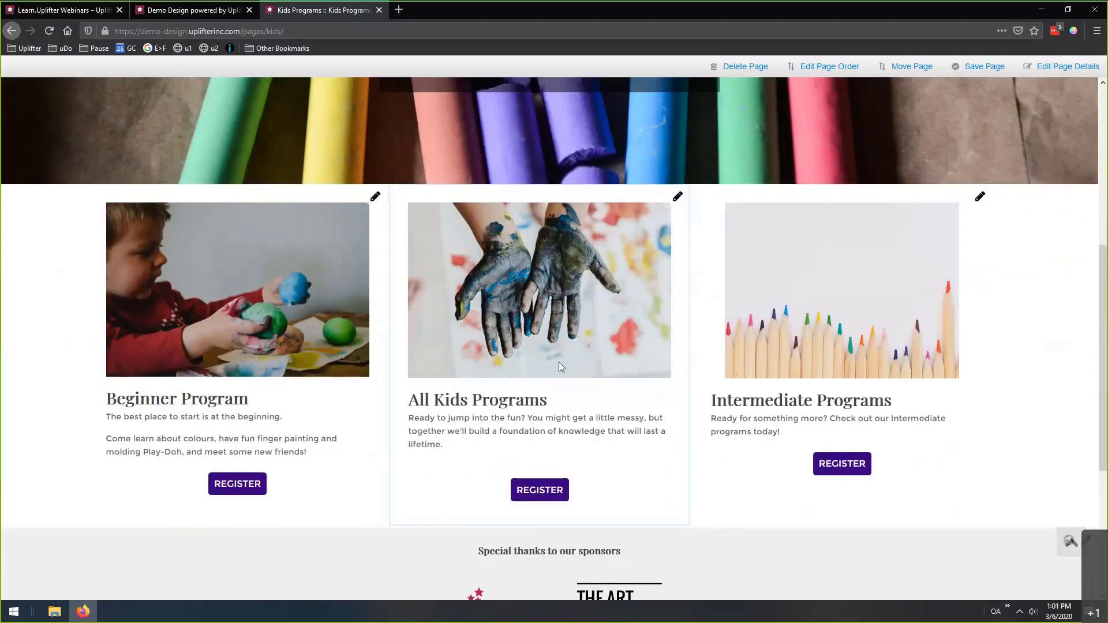
Open the registration page for All Kids Programs and review its program filter and list of programs.
{"action": "left_click", "coordinate": [537, 494]}
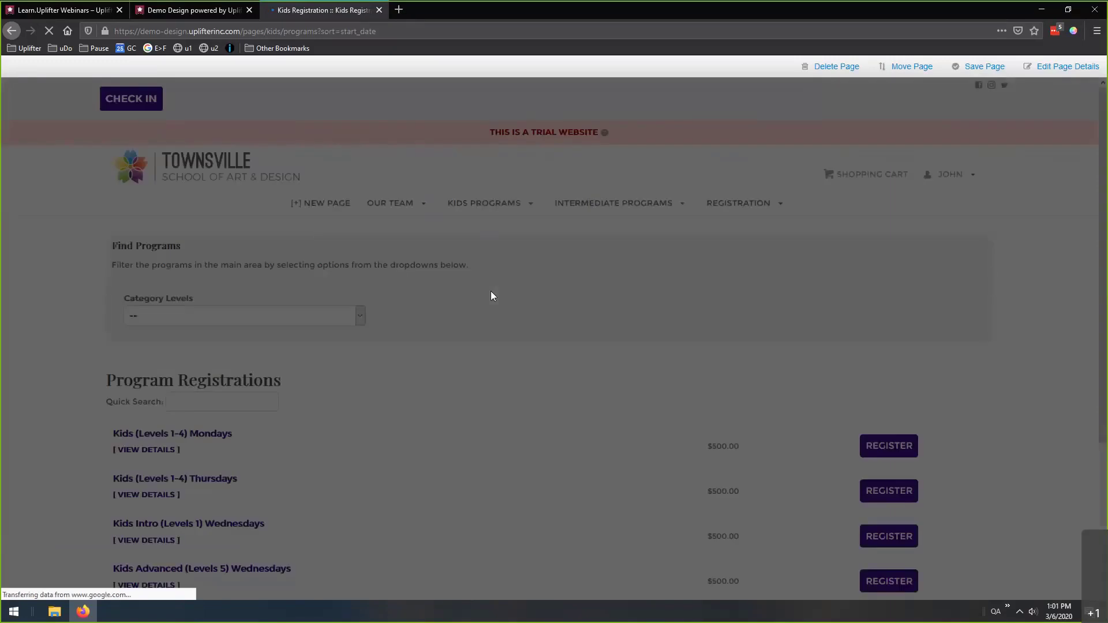
{"action": "scroll", "coordinate": [499, 274], "scroll_direction": "down", "scroll_amount": 1}
{"action": "scroll", "coordinate": [499, 275], "scroll_direction": "down", "scroll_amount": 5}
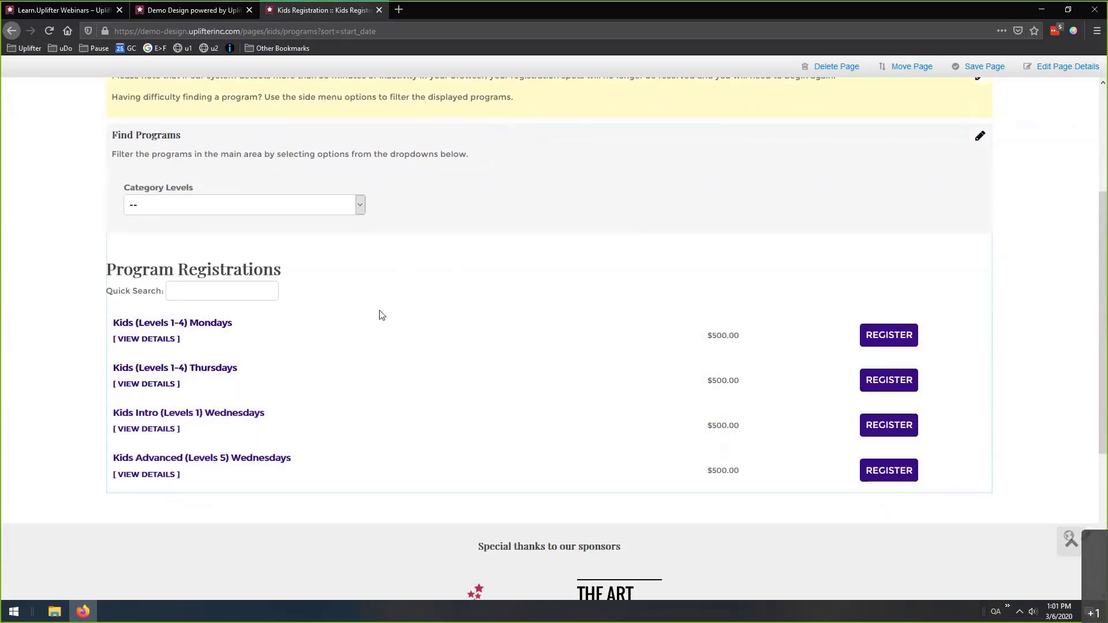
{"action": "scroll", "coordinate": [404, 257], "scroll_direction": "up", "scroll_amount": 1}
{"action": "scroll", "coordinate": [401, 249], "scroll_direction": "up", "scroll_amount": 4}
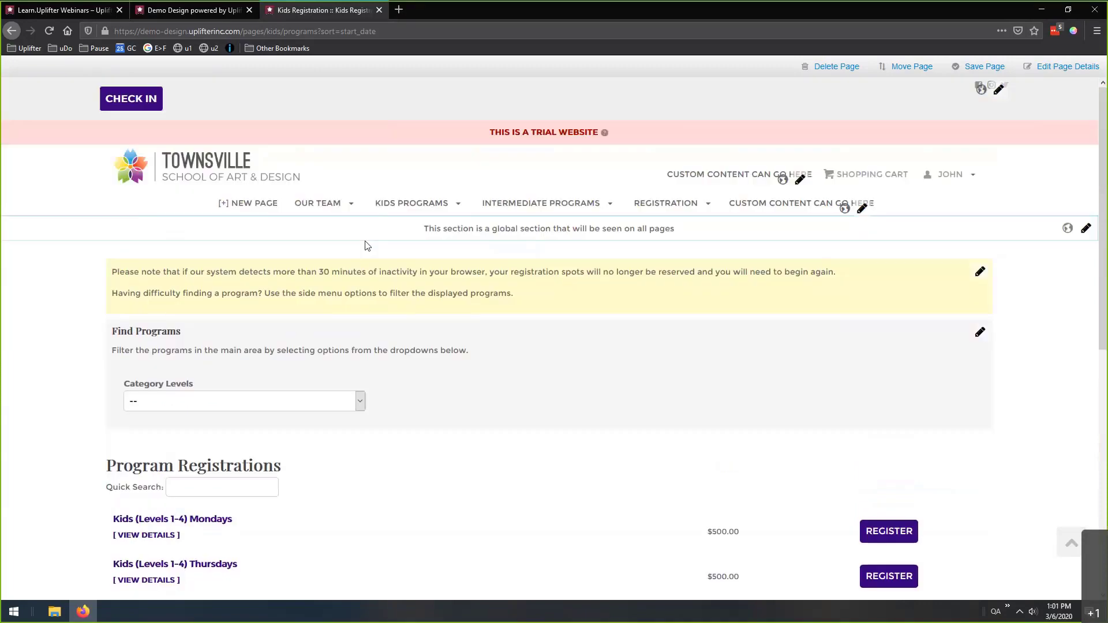
Open the Intermediate Programs page, review its three program sections and try the All Intermediate Programs registration link.
{"action": "mouse_move", "coordinate": [543, 203]}
{"action": "left_click", "coordinate": [539, 225]}
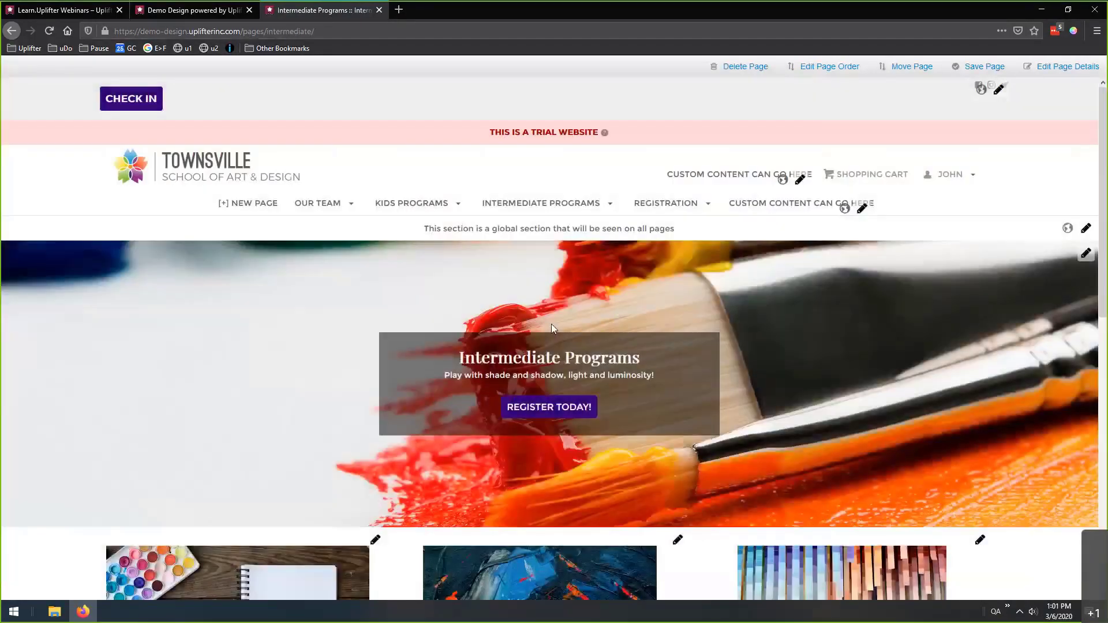
{"action": "scroll", "coordinate": [547, 308], "scroll_direction": "down", "scroll_amount": 4}
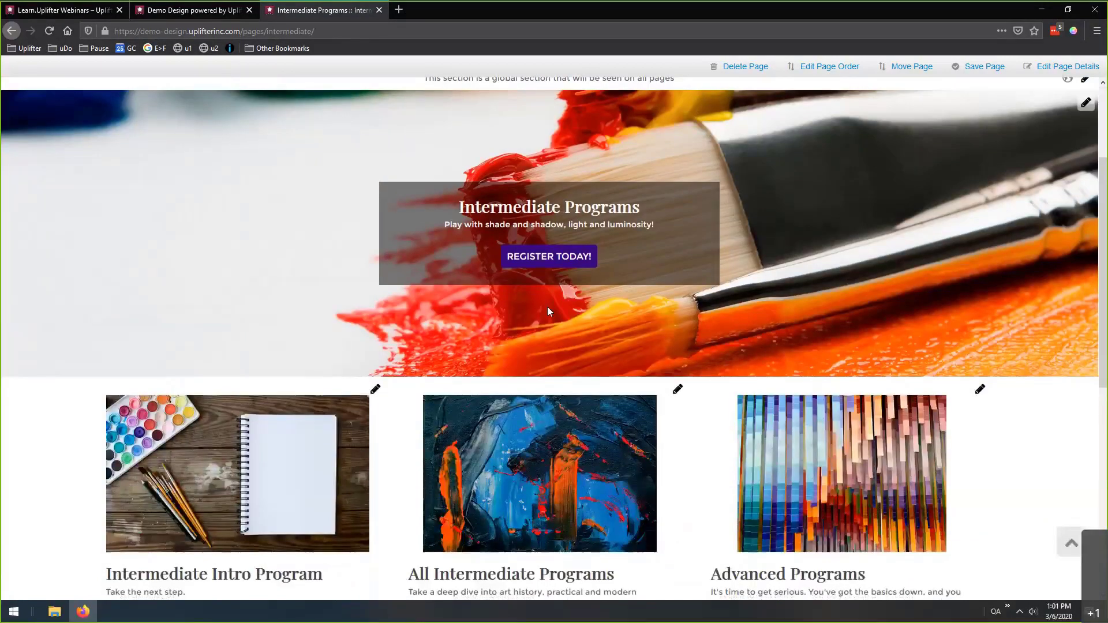
{"action": "scroll", "coordinate": [546, 306], "scroll_direction": "down", "scroll_amount": 3}
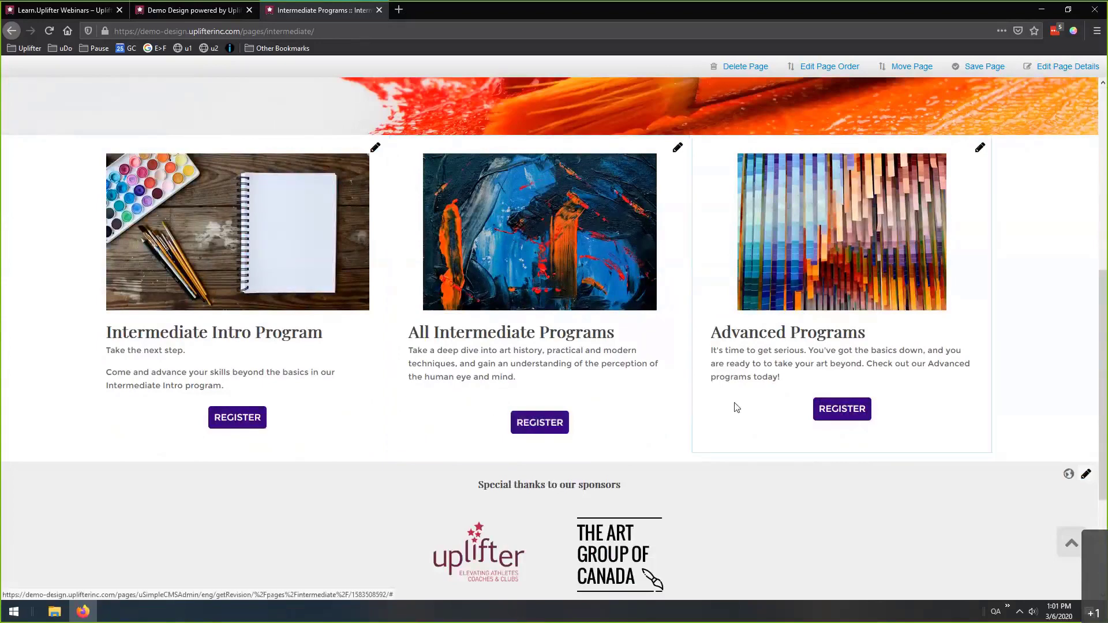
{"action": "left_click", "coordinate": [547, 423]}
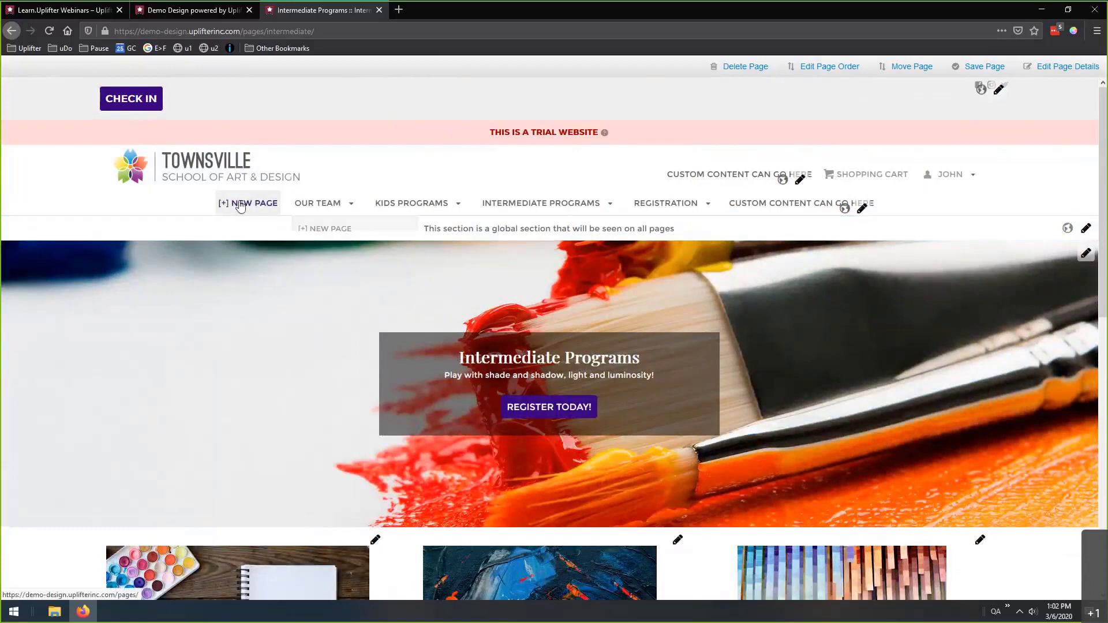
{"action": "mouse_move", "coordinate": [312, 205]}
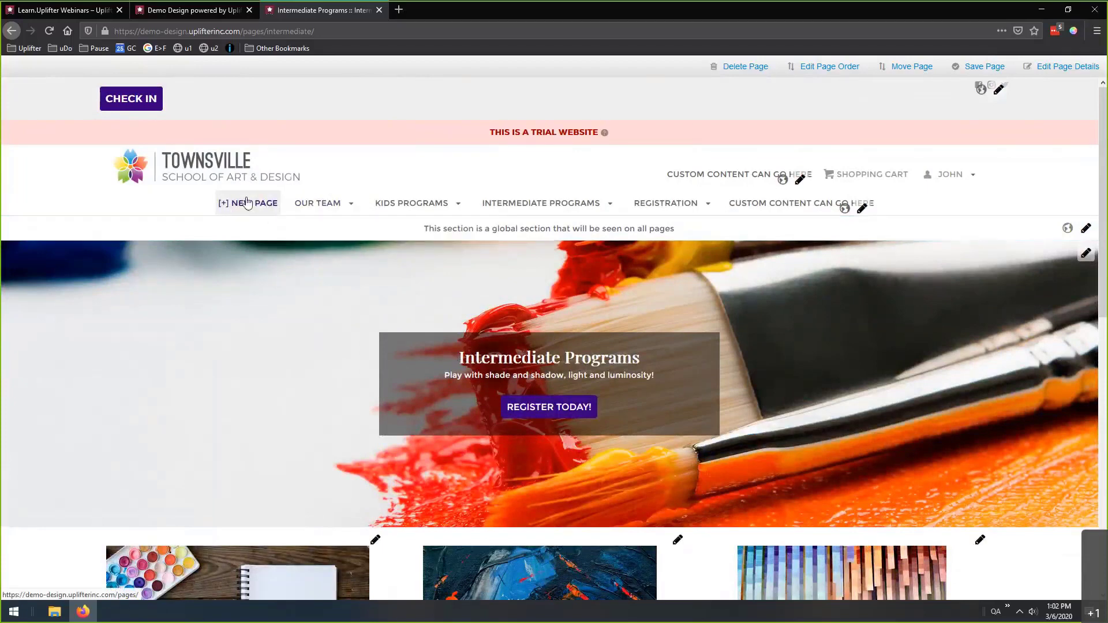
{"action": "mouse_move", "coordinate": [536, 208]}
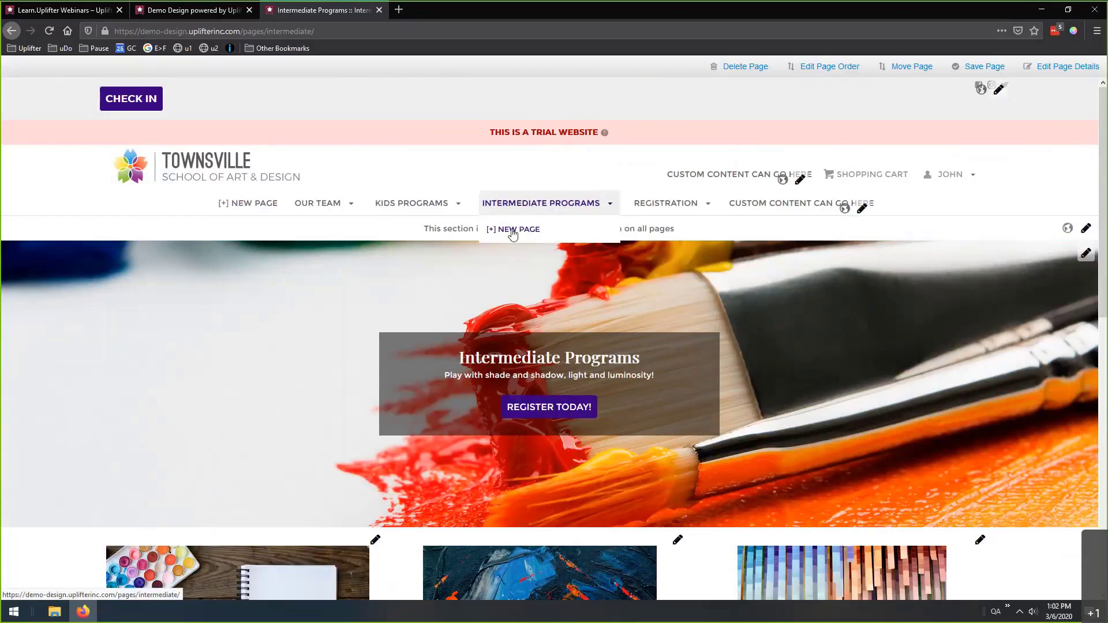
{"action": "mouse_move", "coordinate": [412, 203]}
{"action": "mouse_move", "coordinate": [408, 236]}
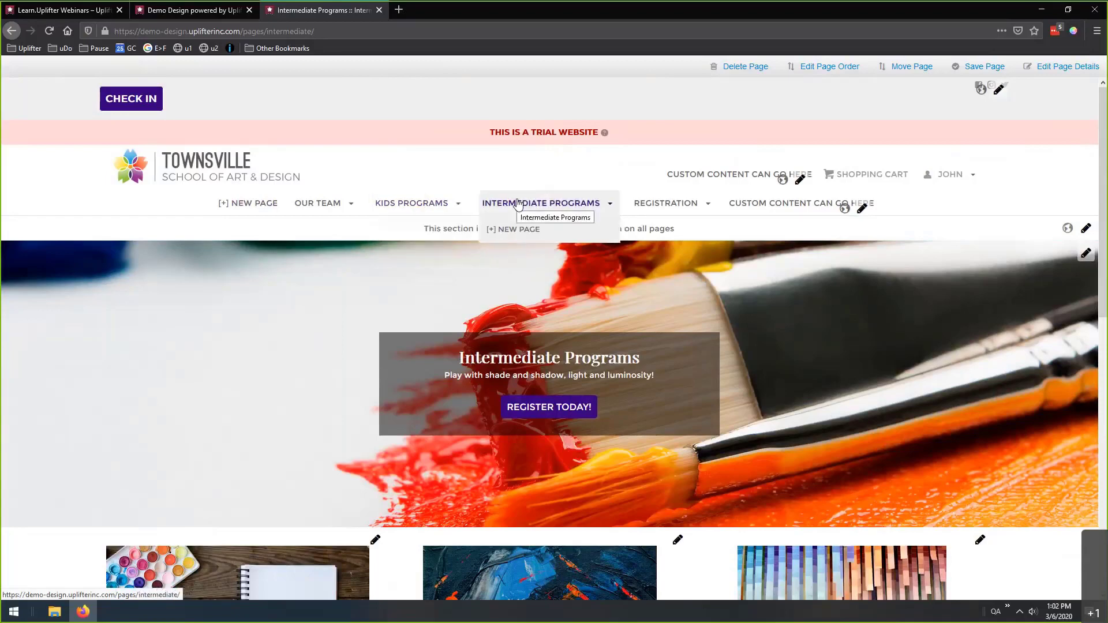
{"action": "left_click", "coordinate": [516, 229]}
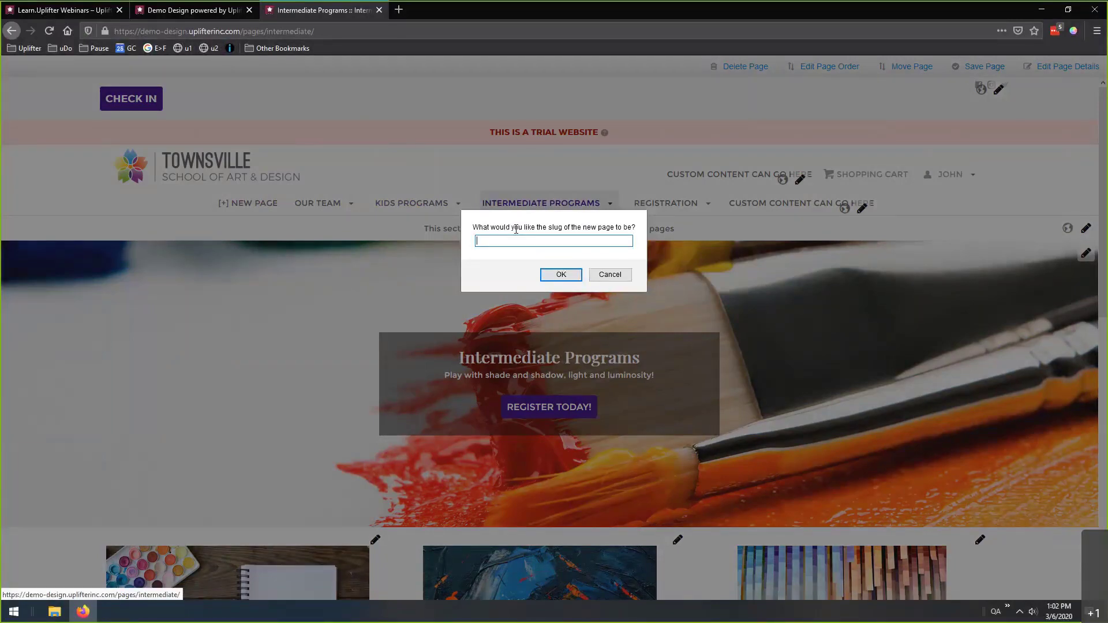
{"action": "left_click", "coordinate": [624, 279]}
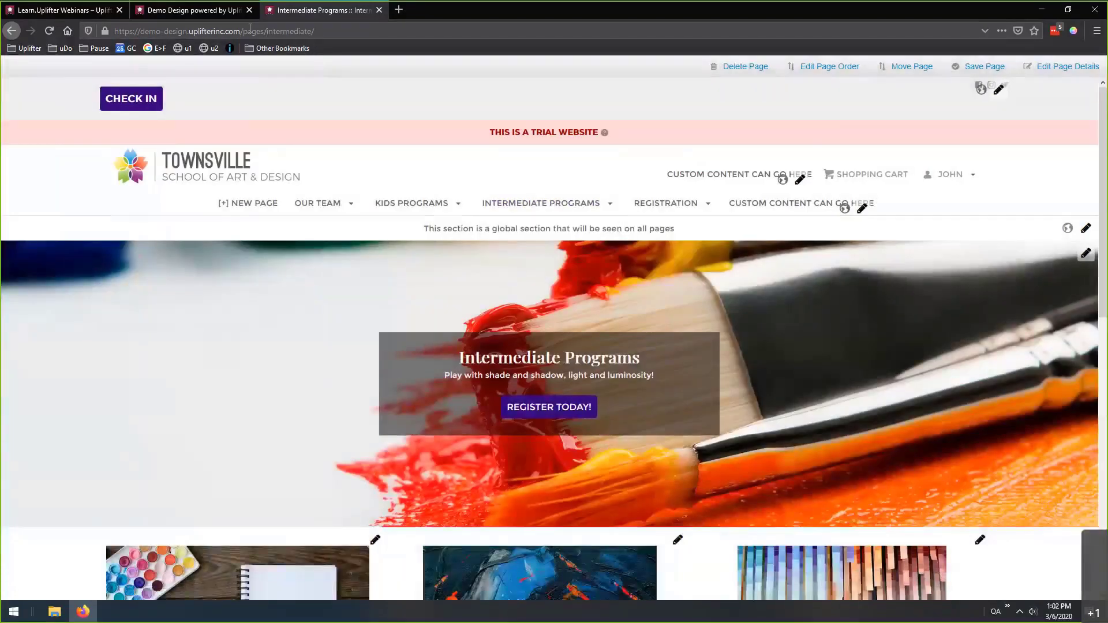
Compare the Intermediate Programs page address with that of the Kids Registration page, opening the latter in a separate tab and closing it again.
{"action": "left_click_drag", "start_coordinate": [264, 31], "coordinate": [275, 31]}
{"action": "left_click_drag", "start_coordinate": [300, 32], "coordinate": [315, 31]}
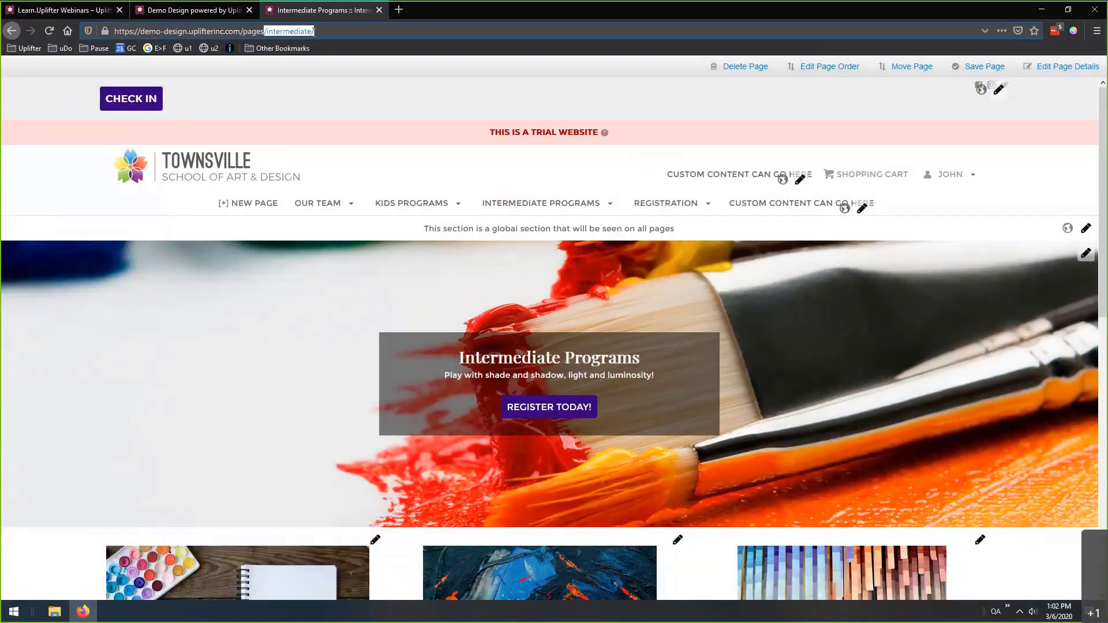
{"action": "mouse_move", "coordinate": [522, 202]}
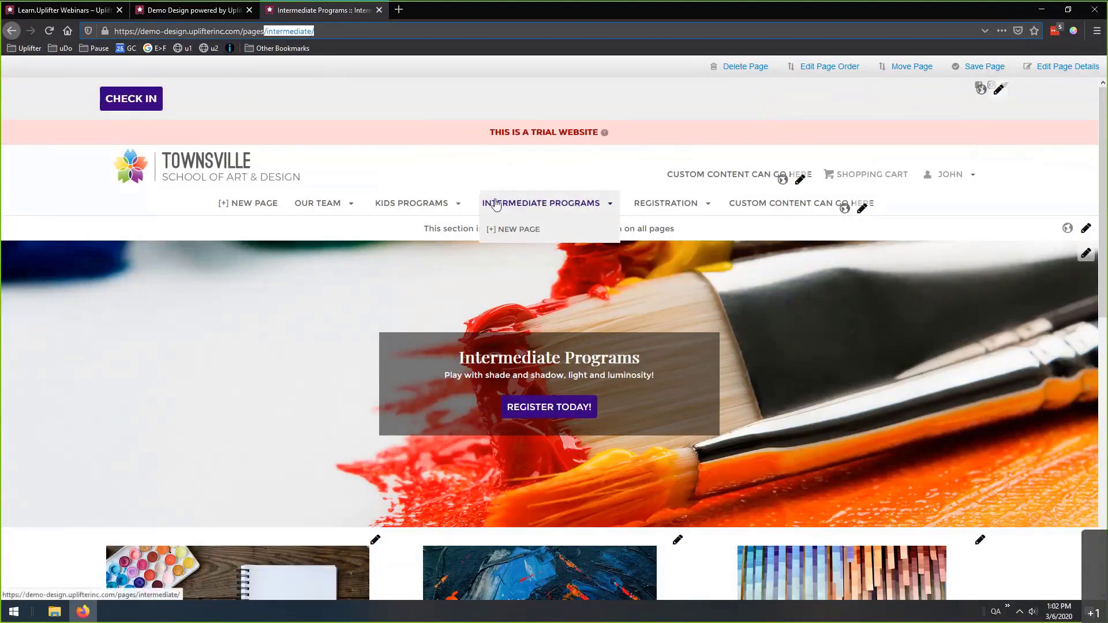
{"action": "mouse_move", "coordinate": [403, 199]}
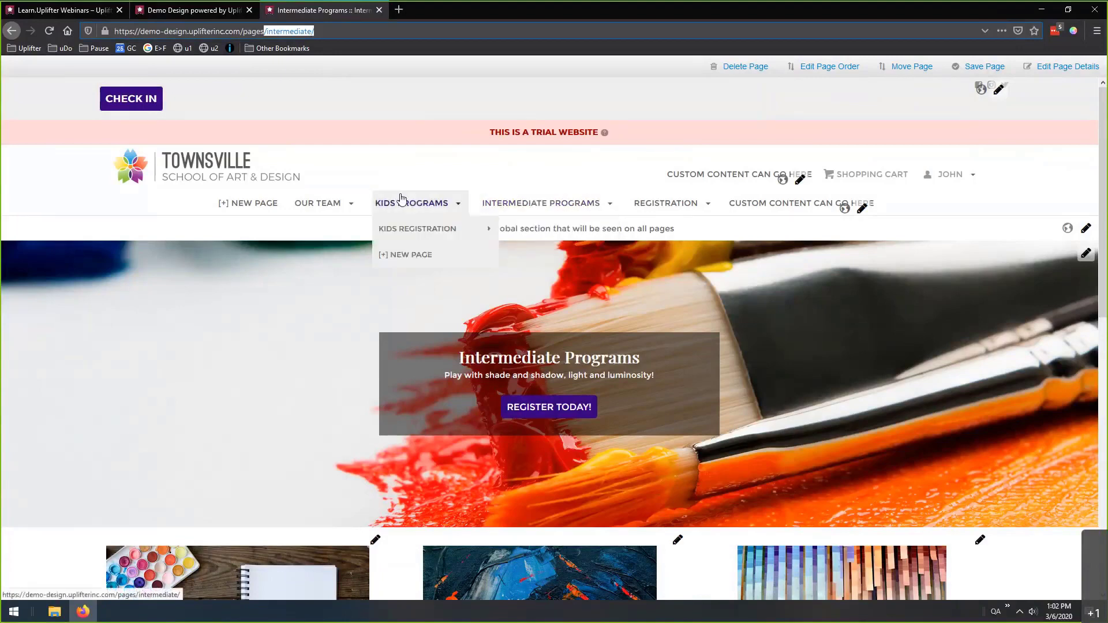
{"action": "middle_click", "coordinate": [412, 231]}
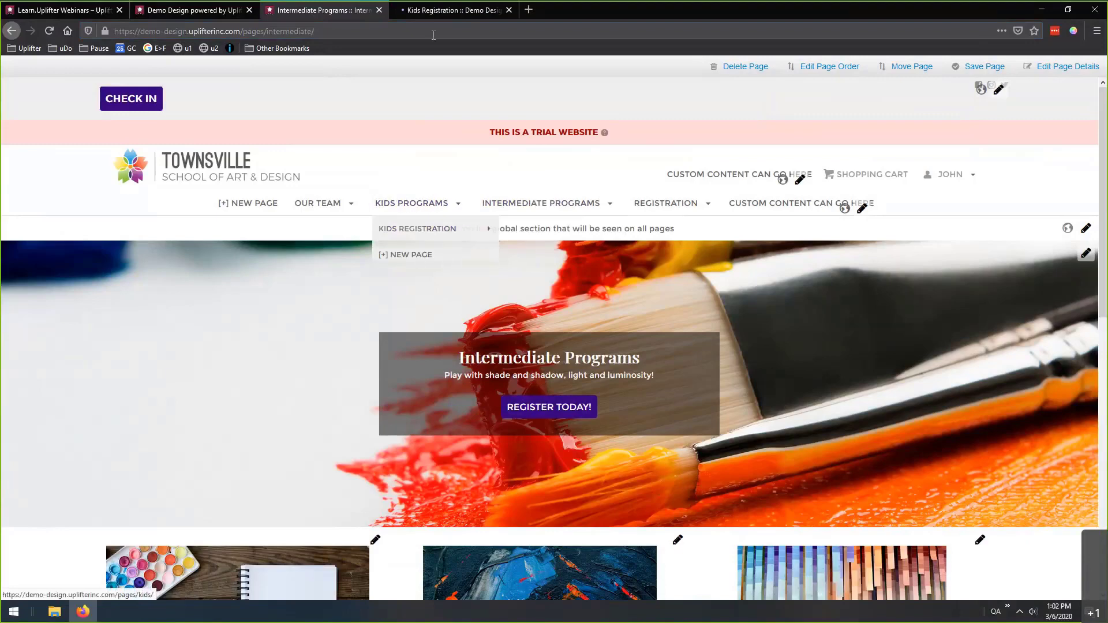
{"action": "left_click", "coordinate": [441, 10]}
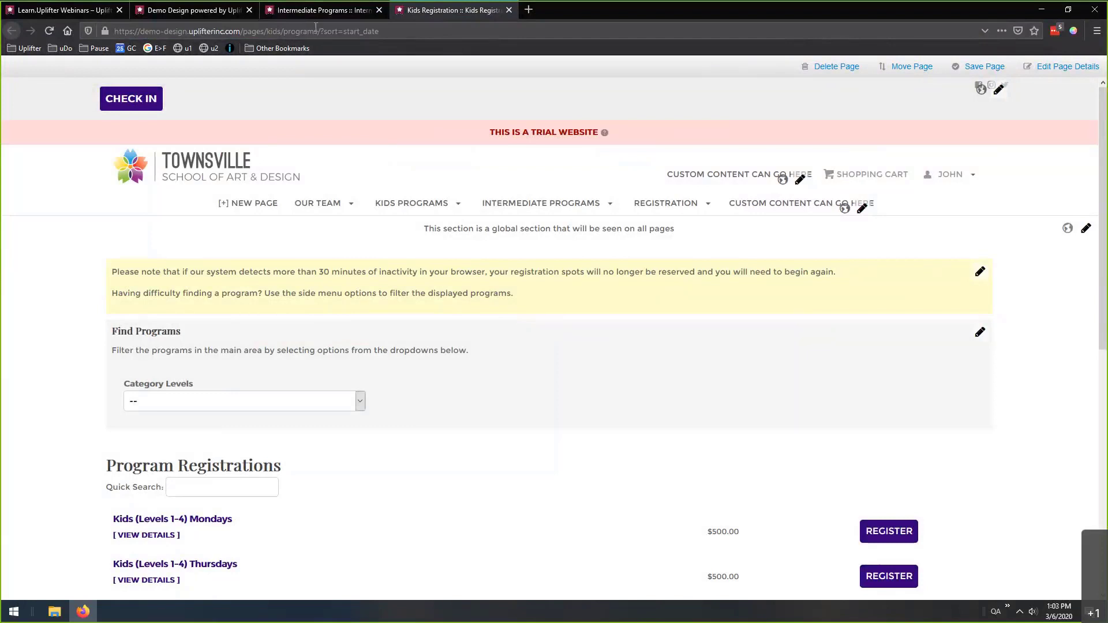
{"action": "mouse_move", "coordinate": [307, 33]}
{"action": "left_mouse_down"}
{"action": "mouse_move", "coordinate": [294, 33]}
{"action": "mouse_move", "coordinate": [309, 32]}
{"action": "left_mouse_up"}
{"action": "left_click", "coordinate": [508, 11]}
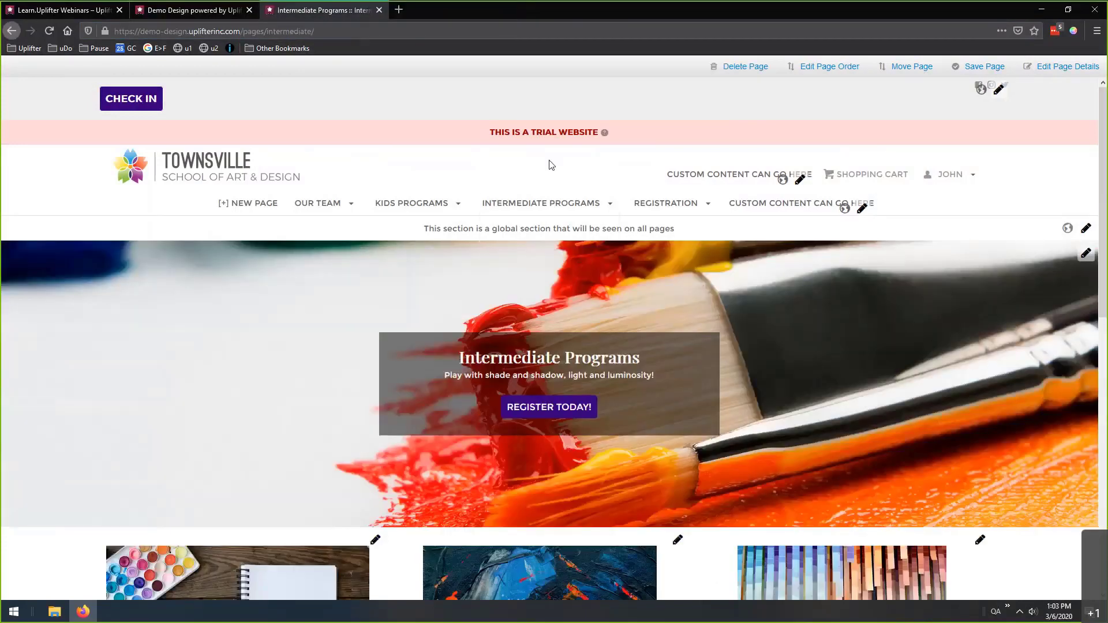
Create a new page under Intermediate Programs with the slug "programs".
{"action": "mouse_move", "coordinate": [570, 208]}
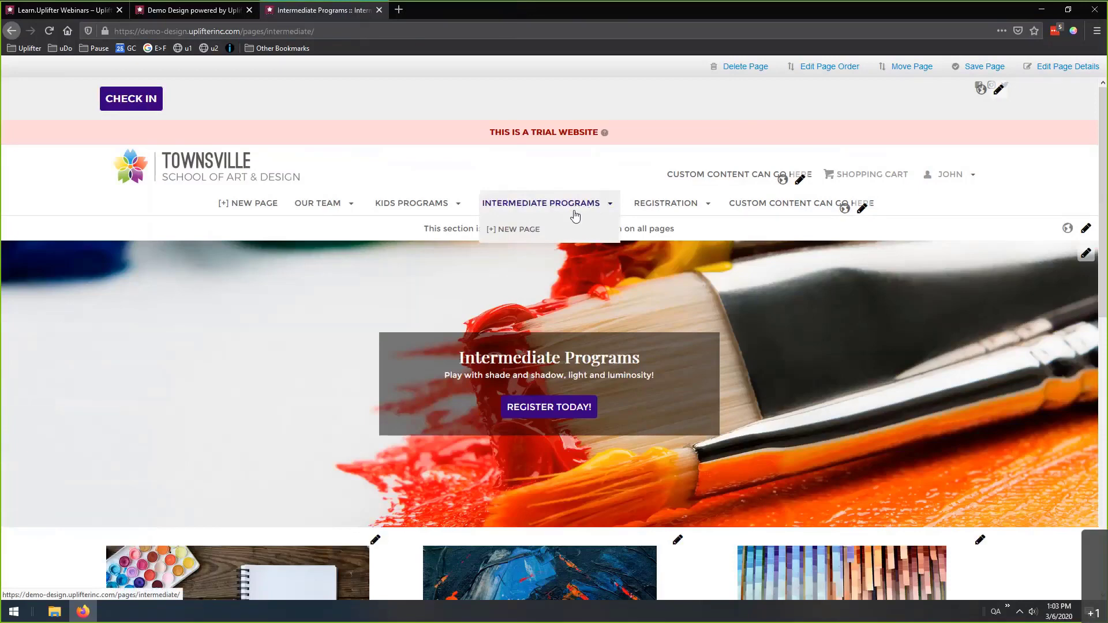
{"action": "left_click", "coordinate": [511, 234]}
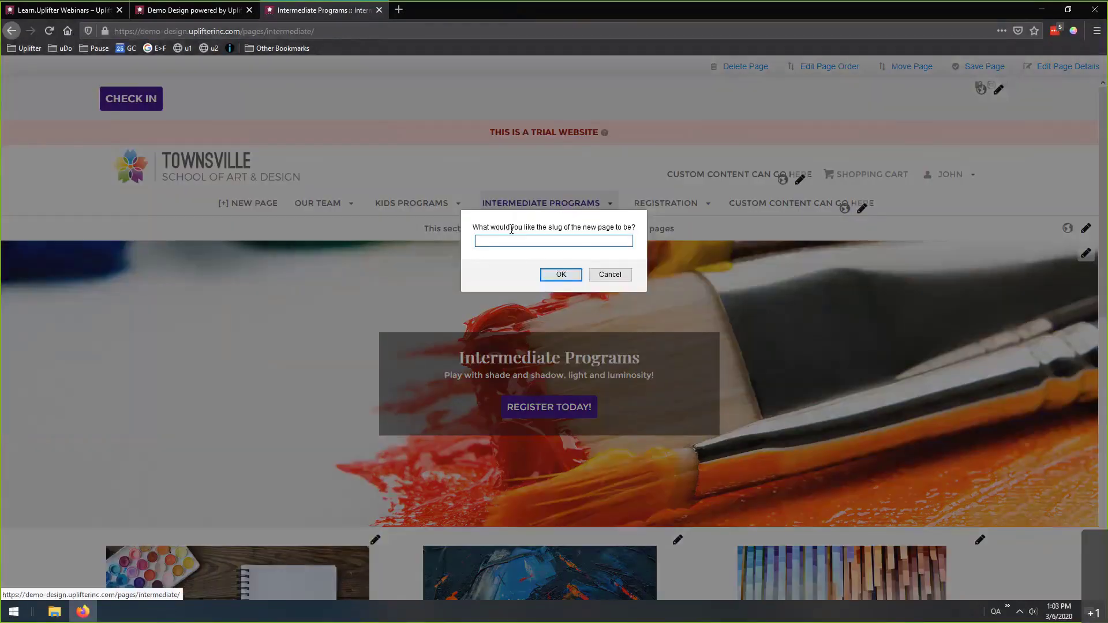
{"action": "type", "text": "programs"}
{"action": "left_click", "coordinate": [561, 274]}
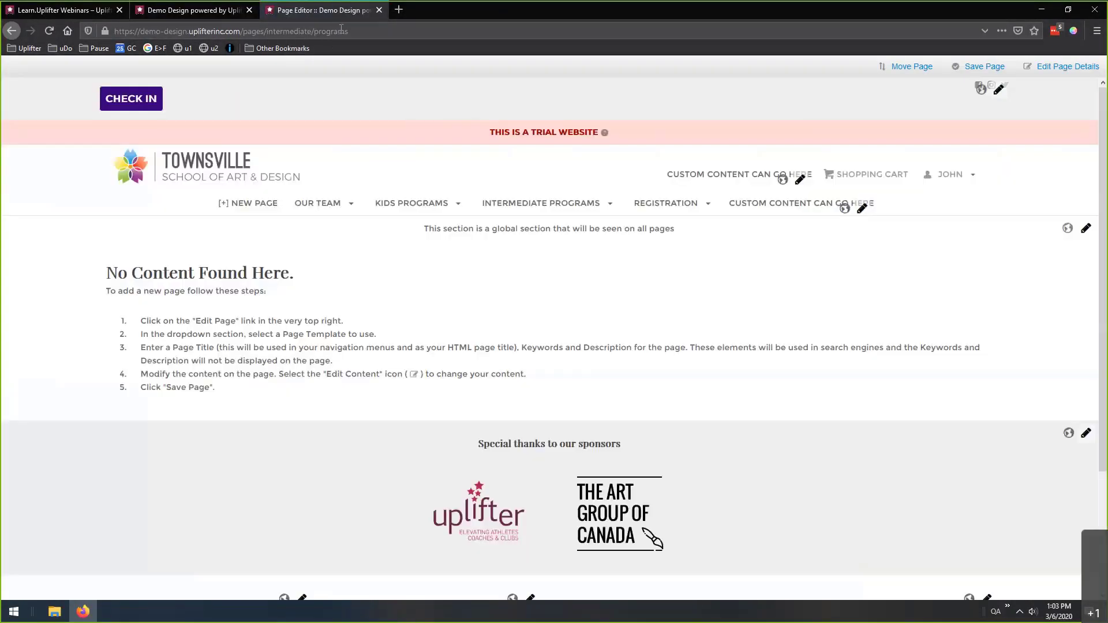
Examine the new page's address, highlighting its "intermediate" and "programs" parts and comparing them with the site navigation.
{"action": "mouse_move", "coordinate": [526, 208]}
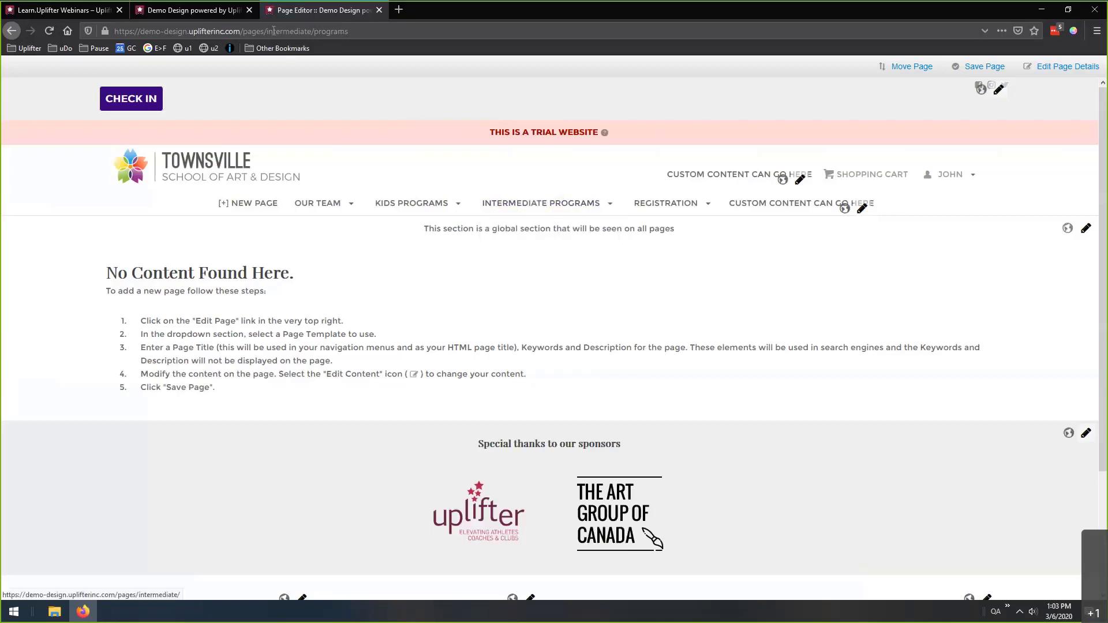
{"action": "left_click_drag", "start_coordinate": [273, 31], "coordinate": [310, 32]}
{"action": "mouse_move", "coordinate": [528, 207]}
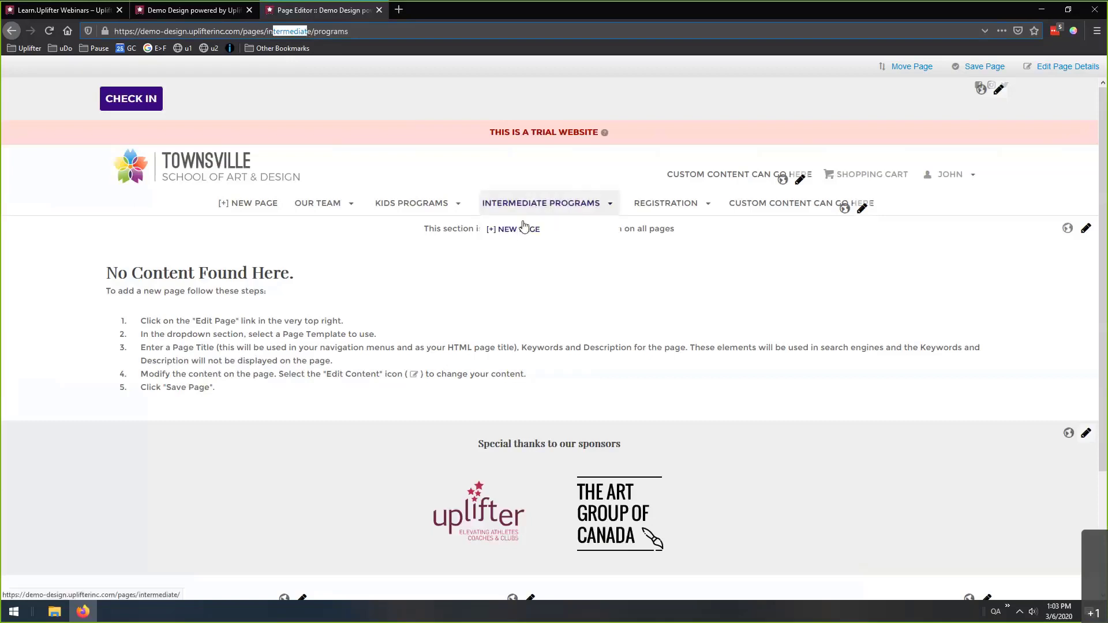
{"action": "left_click", "coordinate": [315, 31]}
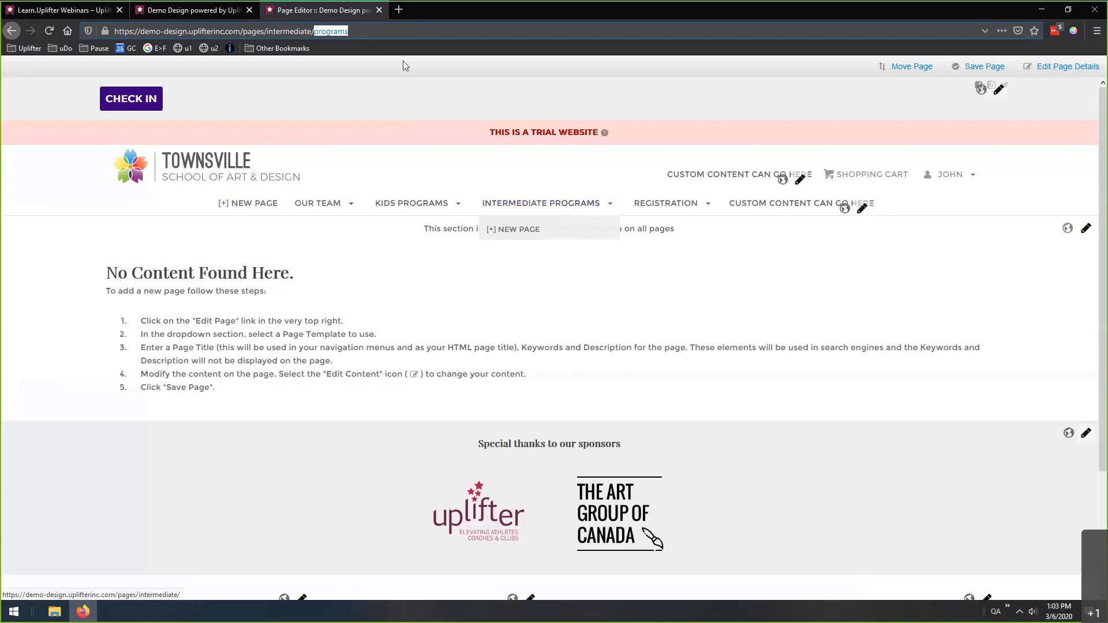
{"action": "left_click_drag", "start_coordinate": [349, 30], "coordinate": [149, 31]}
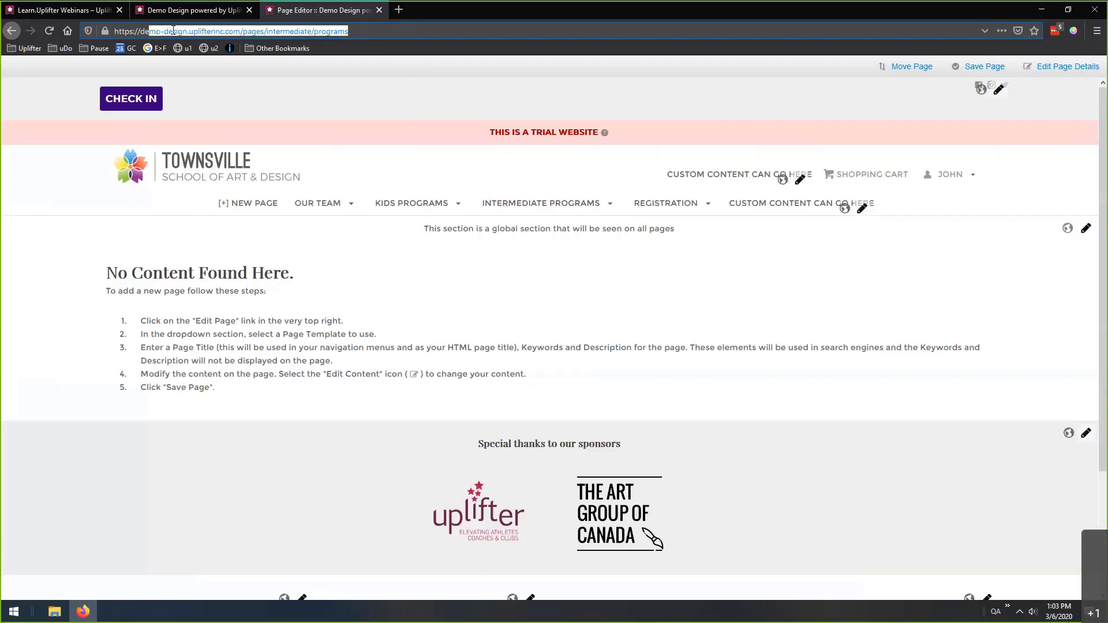
{"action": "left_click", "coordinate": [351, 32]}
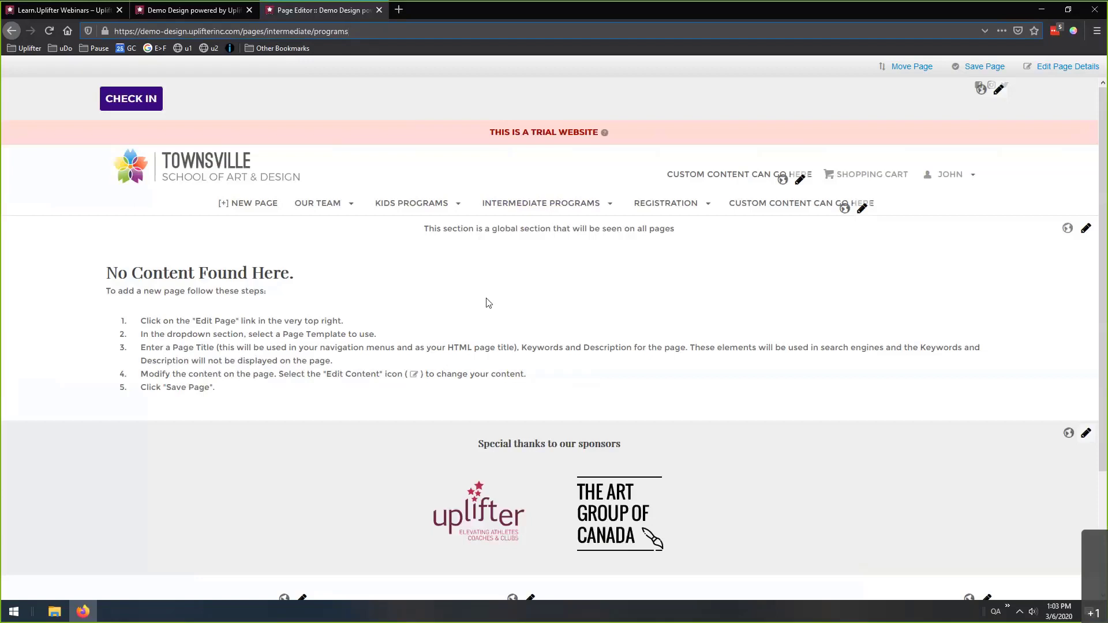
{"action": "key", "text": "shift+Left"}
{"action": "key", "text": "shift+Left"}
{"action": "key", "text": "shift+Left"}
{"action": "key", "text": "shift+Left"}
{"action": "key", "text": "shift+Left"}
{"action": "key", "text": "shift+Left"}
{"action": "key", "text": "shift+Left"}
{"action": "key", "text": "shift+Left"}
{"action": "key", "text": "shift+Left"}
{"action": "key", "text": "shift+Left"}
Title the new page "Intermediate Registration" in its page details.
{"action": "left_click", "coordinate": [1067, 67]}
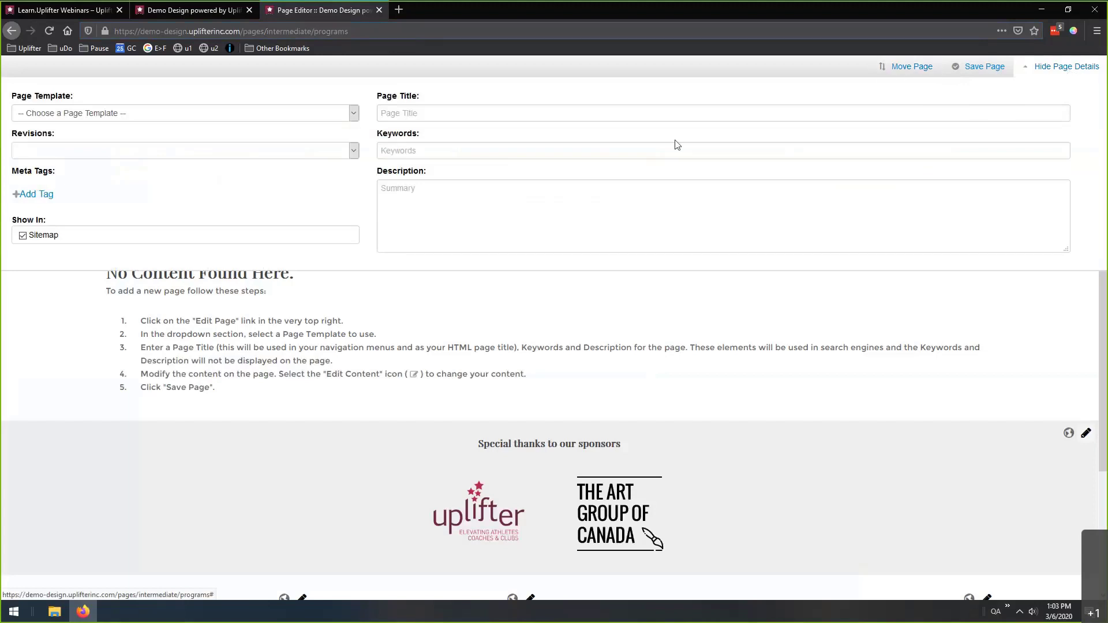
{"action": "left_click", "coordinate": [485, 114]}
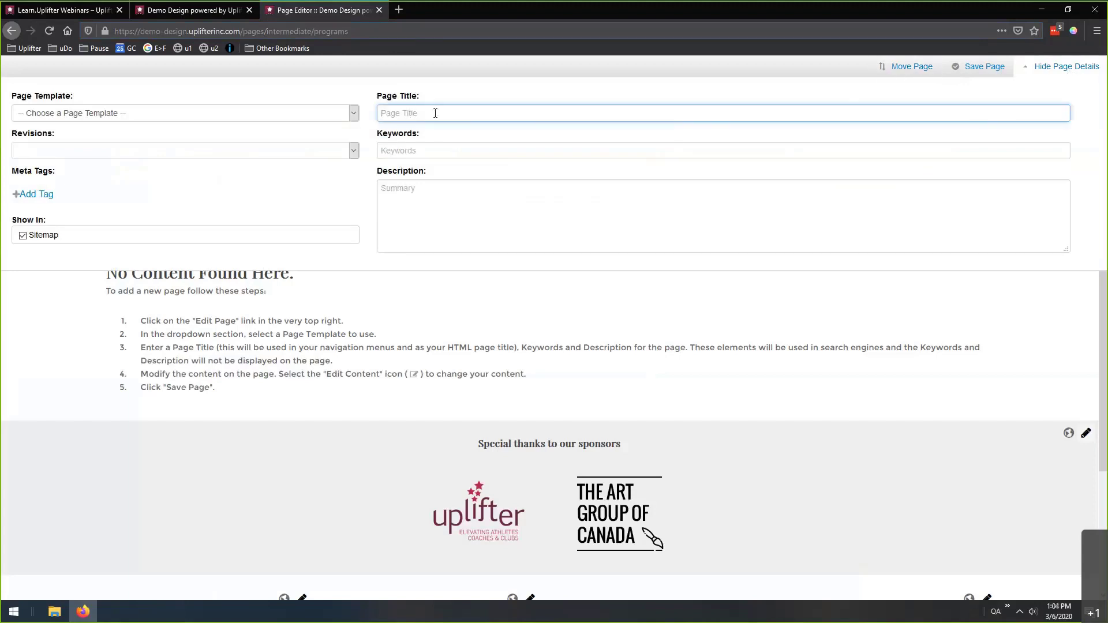
{"action": "type", "text": "Inter"}
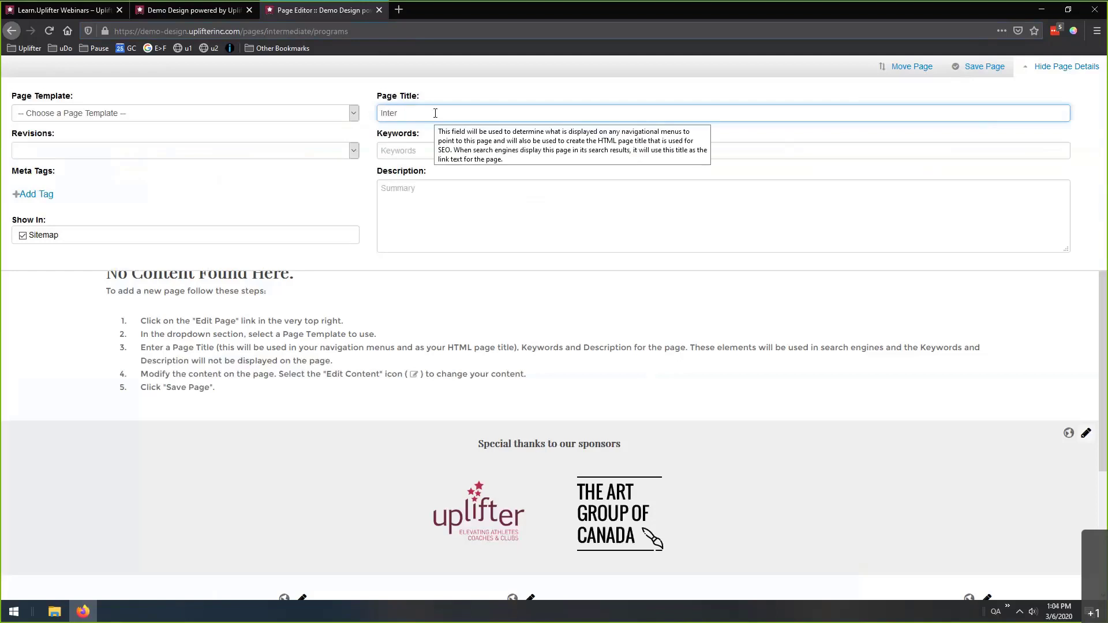
{"action": "type", "text": "mediate Programs"}
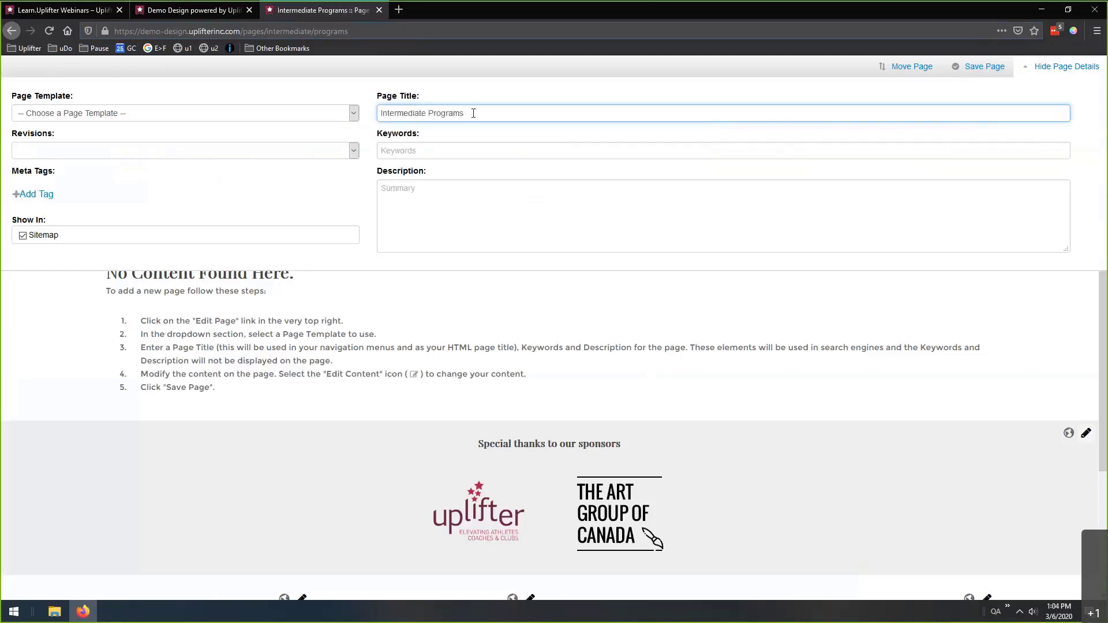
{"action": "left_click_drag", "start_coordinate": [473, 113], "coordinate": [426, 115]}
{"action": "type", "text": "Registration"}
Apply the Registration Full Page template to the new page, accept overwriting unsaved changes, and review the resulting program list.
{"action": "left_click", "coordinate": [59, 114]}
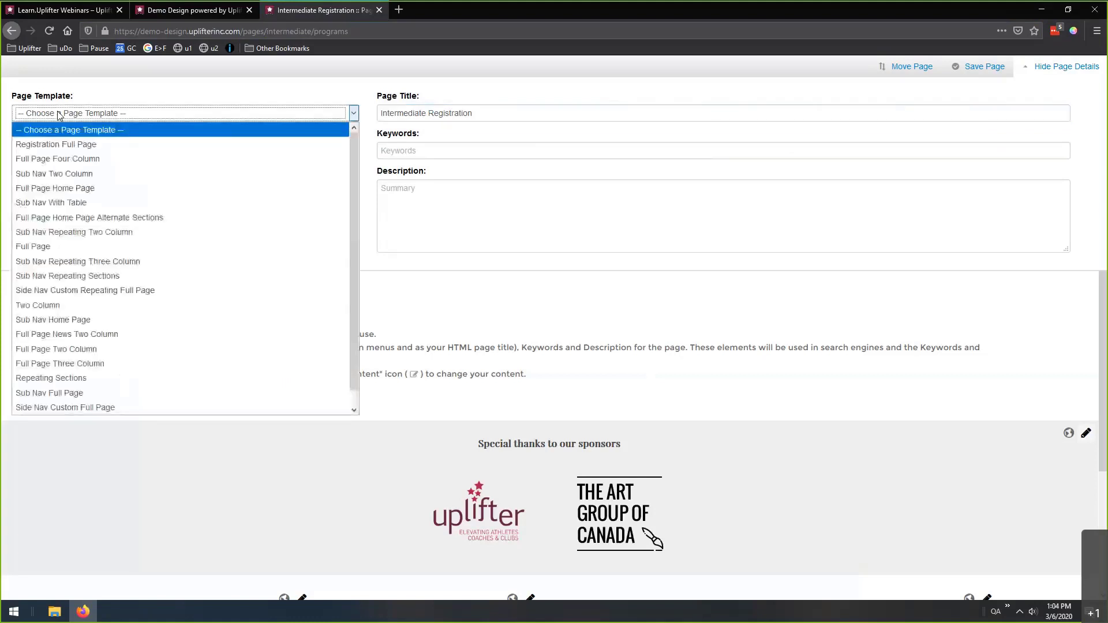
{"action": "left_click", "coordinate": [90, 149]}
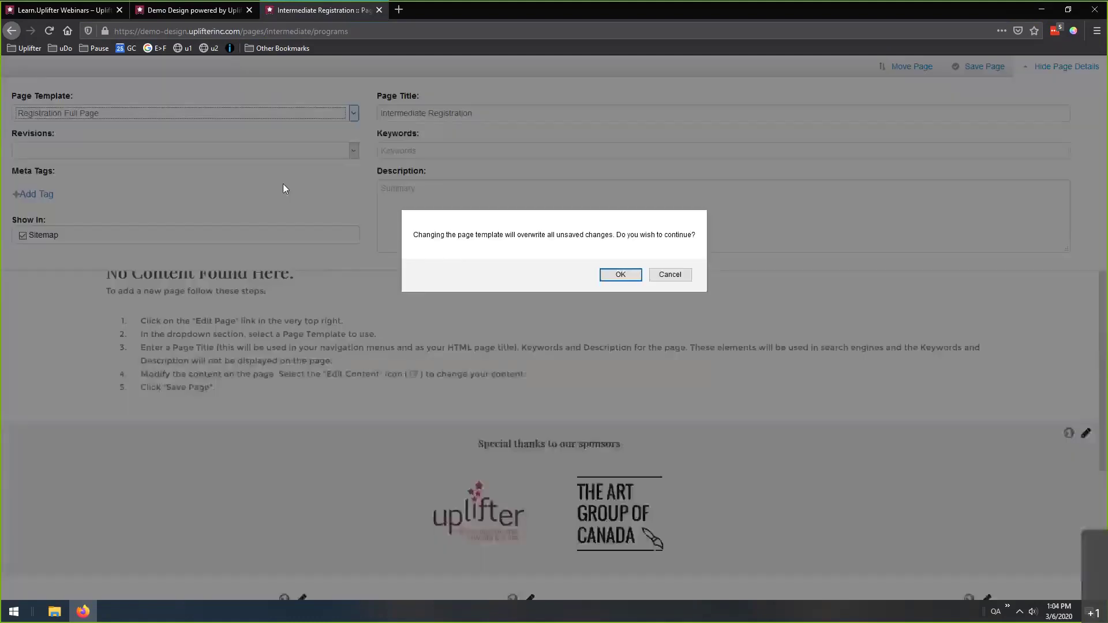
{"action": "left_click", "coordinate": [616, 278]}
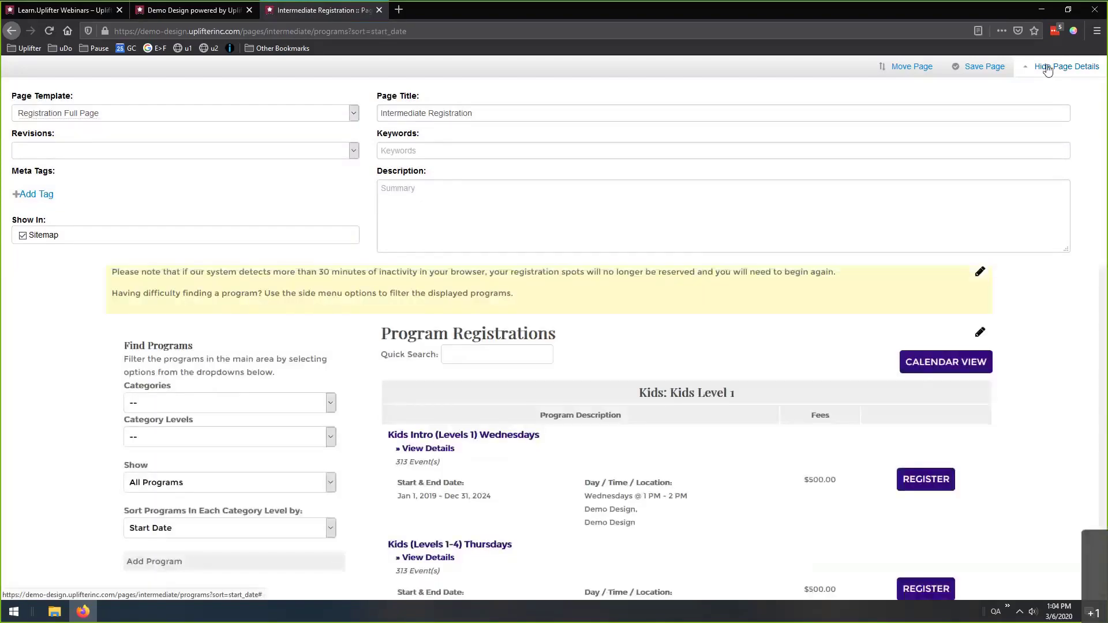
{"action": "left_click", "coordinate": [1047, 67]}
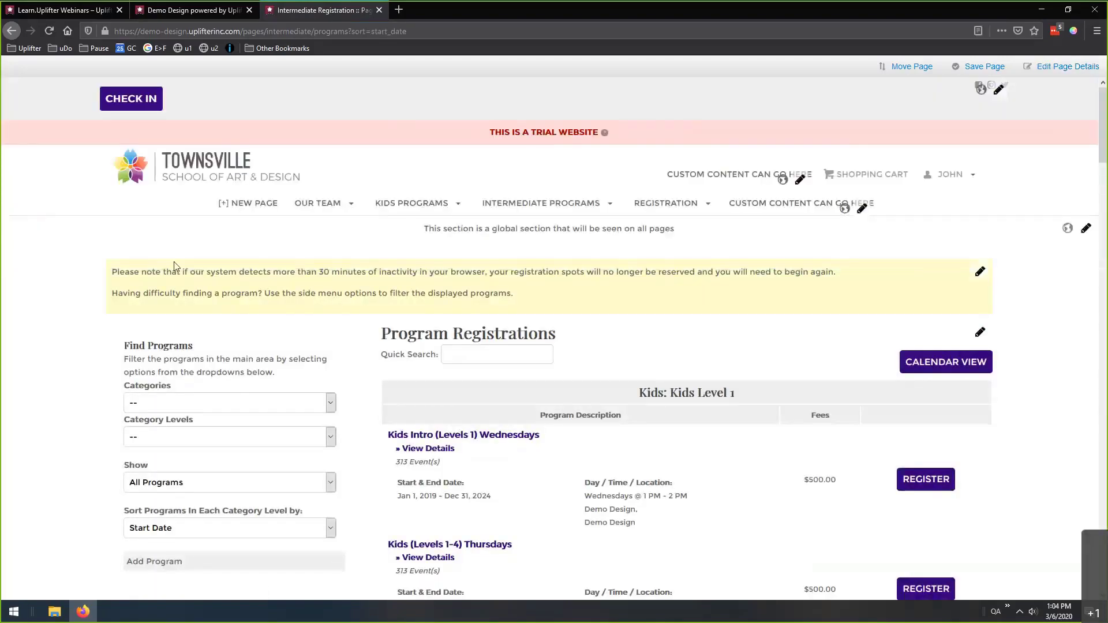
{"action": "scroll", "coordinate": [634, 324], "scroll_direction": "down", "scroll_amount": 4}
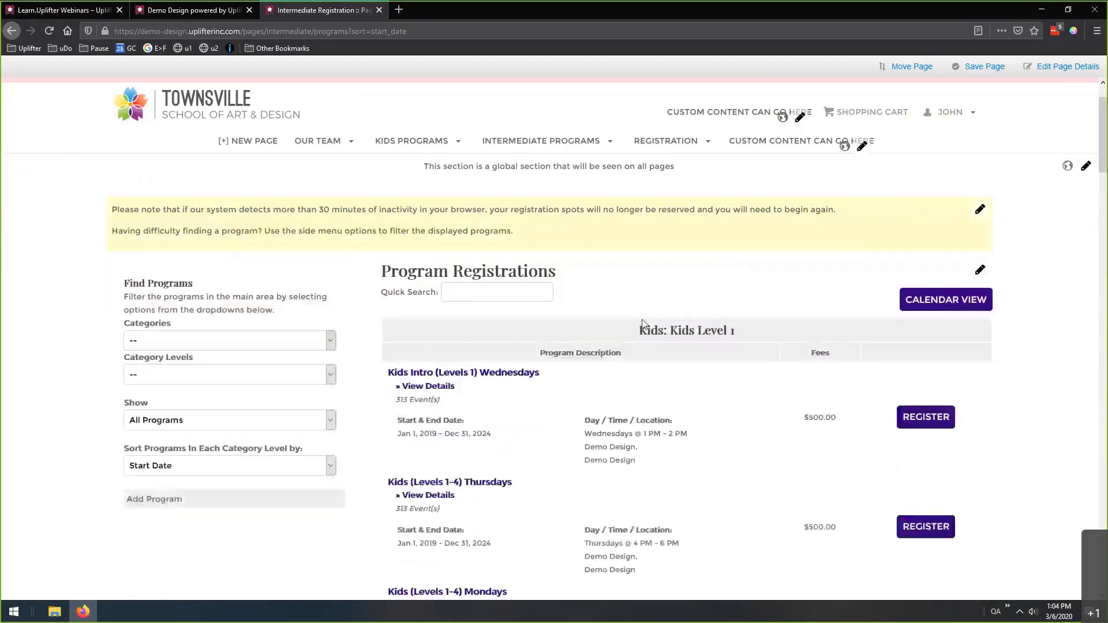
{"action": "scroll", "coordinate": [644, 324], "scroll_direction": "up", "scroll_amount": 4}
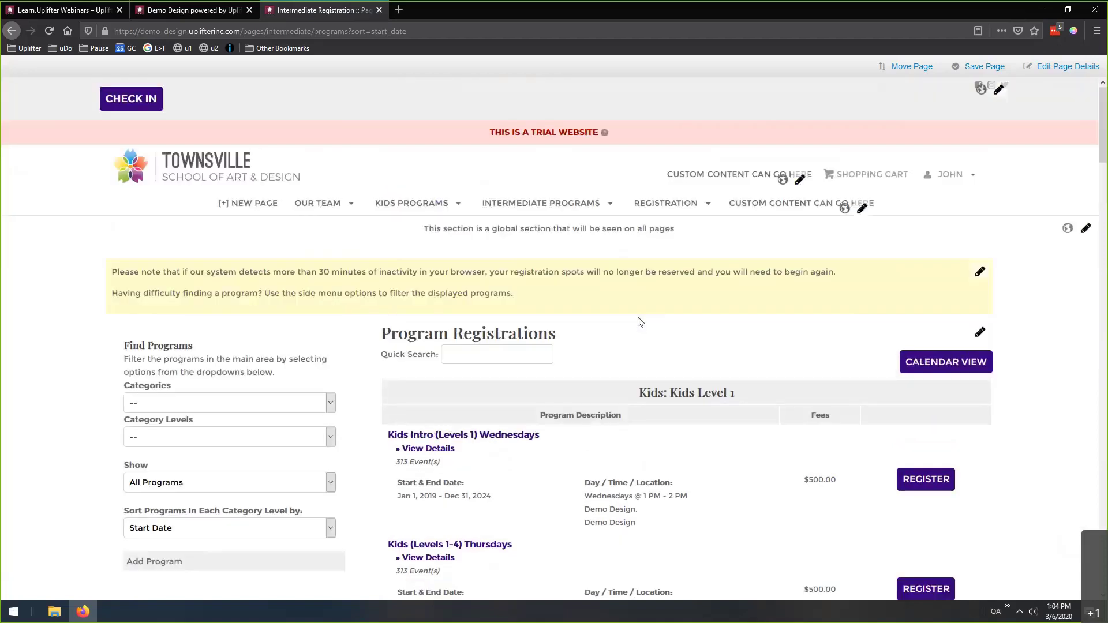
Save the page with its sitemap display turned off and check its entry under Intermediate Programs in the site navigation.
{"action": "left_click", "coordinate": [1056, 68]}
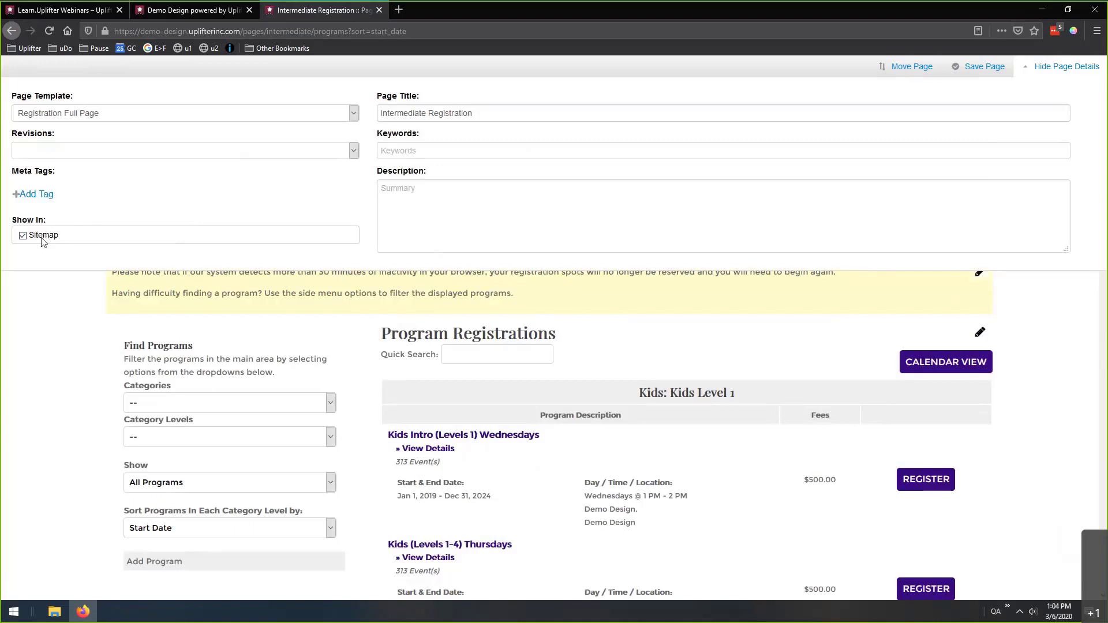
{"action": "left_click", "coordinate": [1062, 67]}
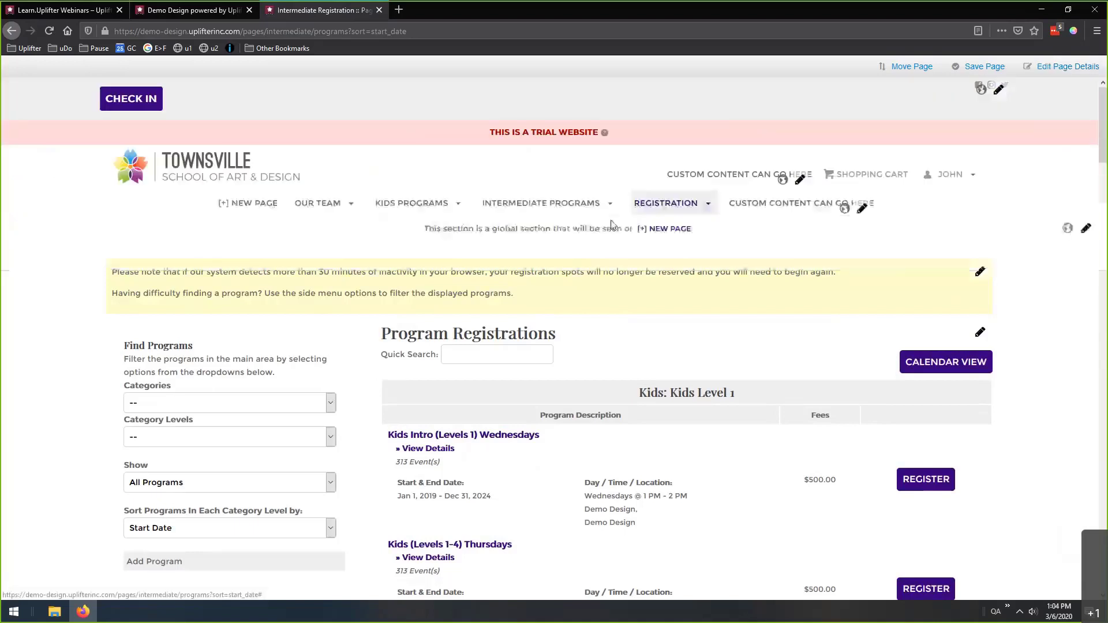
{"action": "mouse_move", "coordinate": [525, 205]}
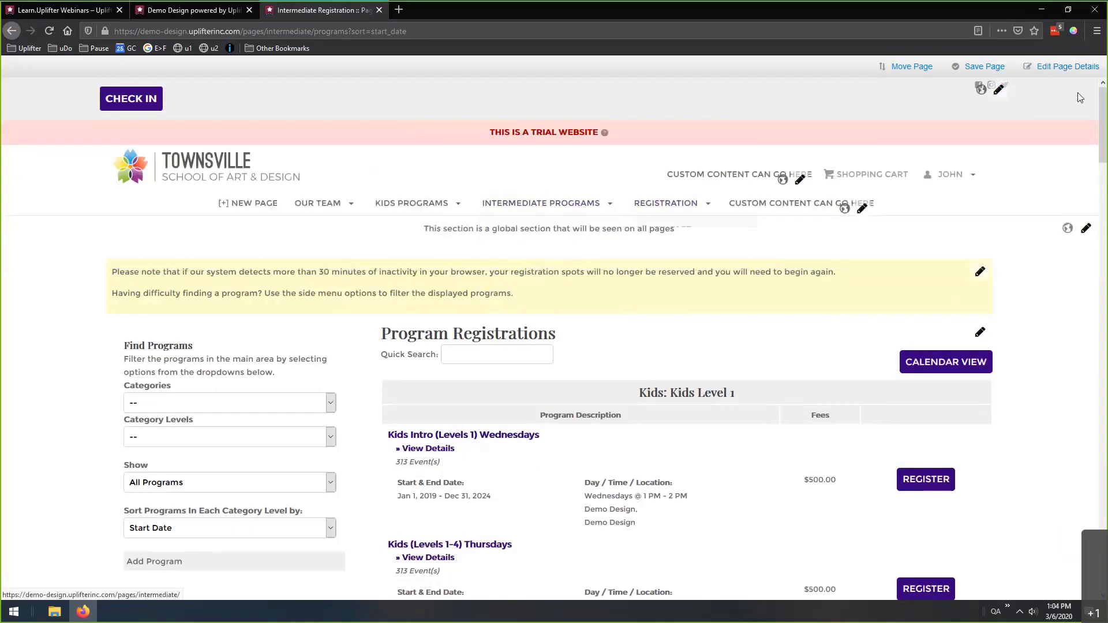
{"action": "left_click", "coordinate": [1067, 66]}
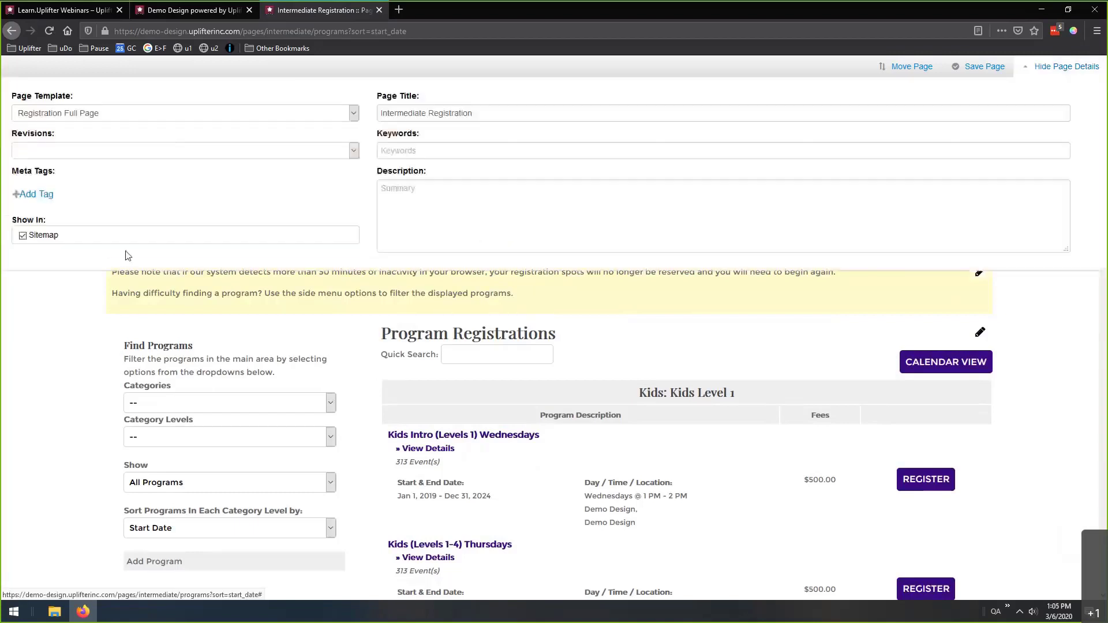
{"action": "left_click", "coordinate": [23, 238]}
{"action": "left_click", "coordinate": [981, 67]}
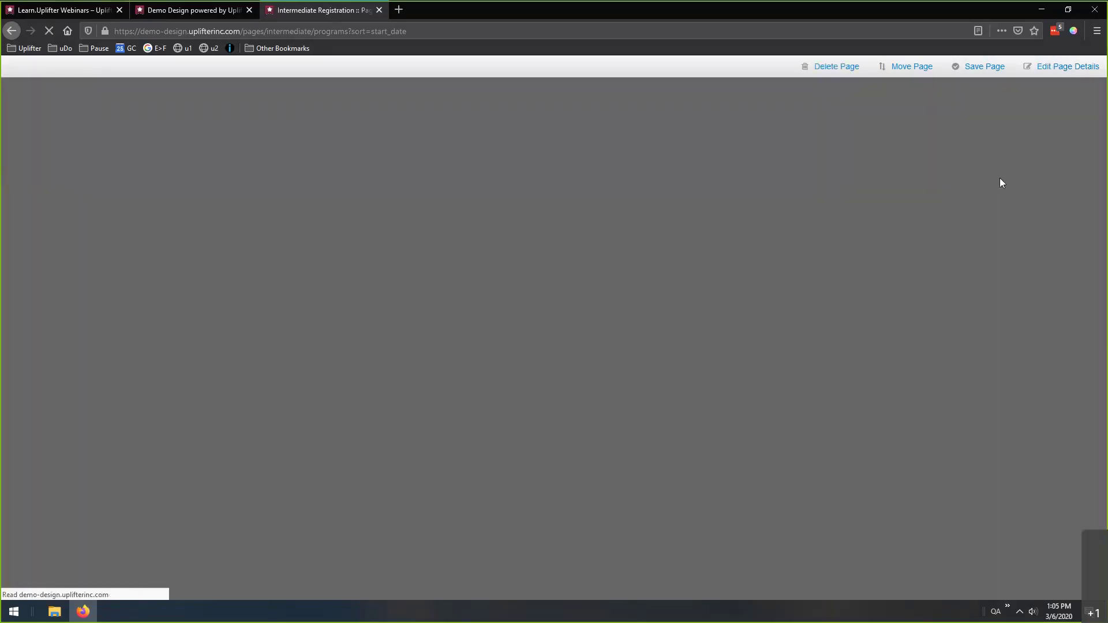
{"action": "mouse_move", "coordinate": [555, 209]}
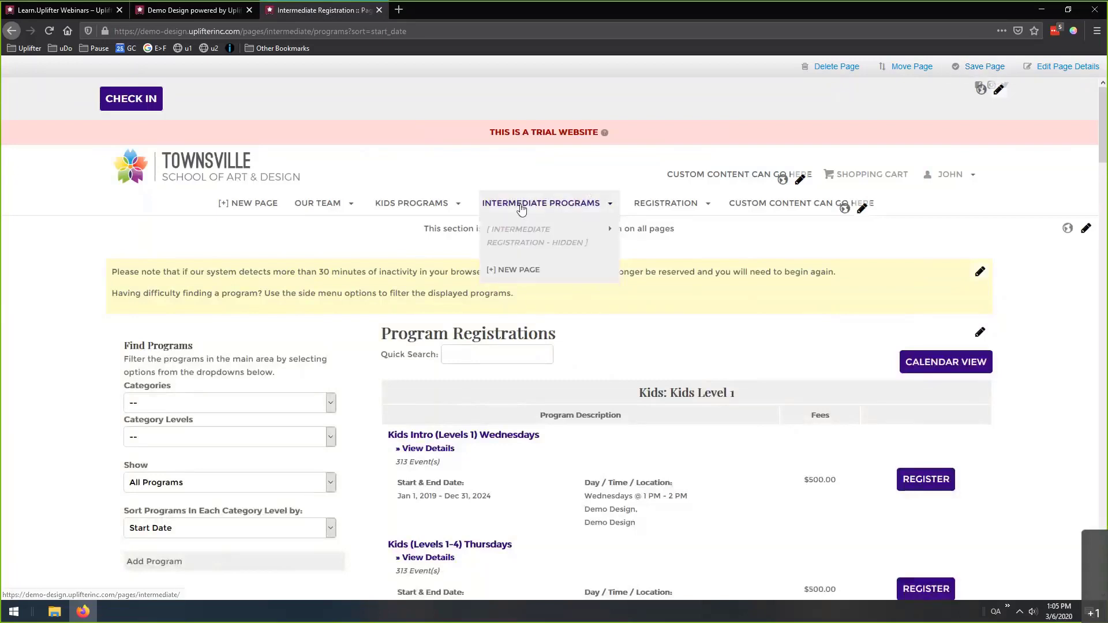
{"action": "mouse_move", "coordinate": [548, 243]}
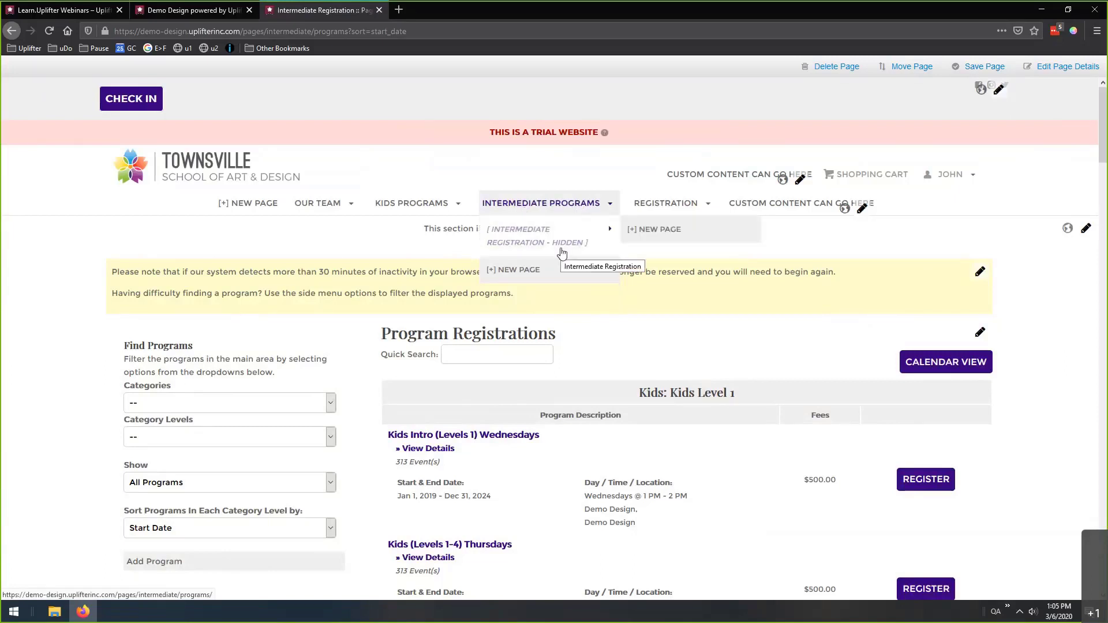
Turn the page's sitemap display back on, save the page and check its entry under Intermediate Programs.
{"action": "left_click", "coordinate": [1060, 69]}
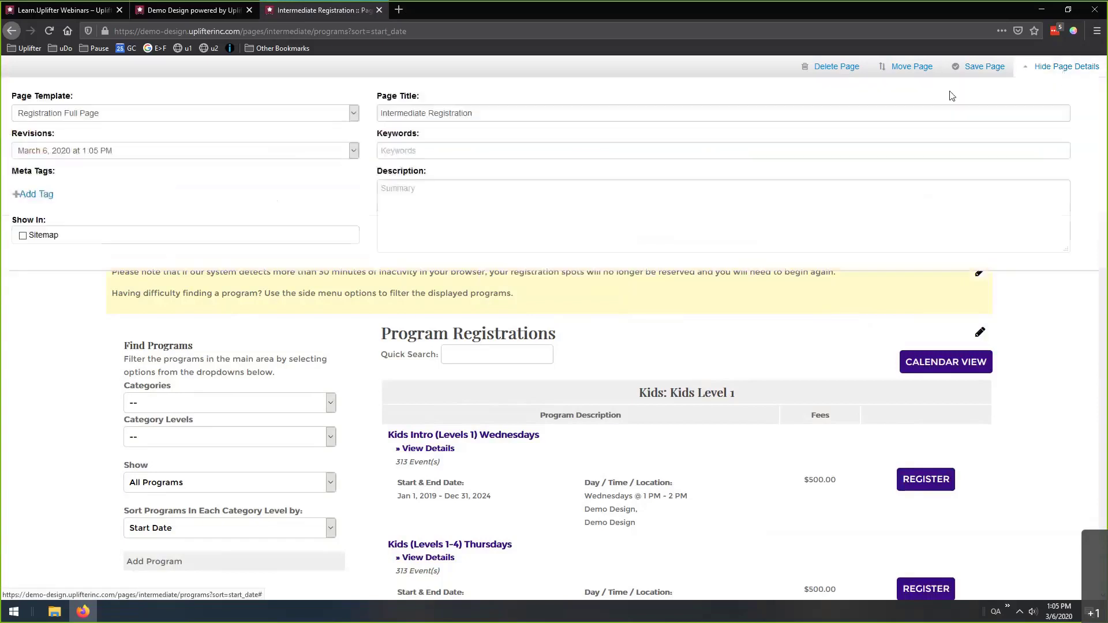
{"action": "left_click", "coordinate": [23, 236]}
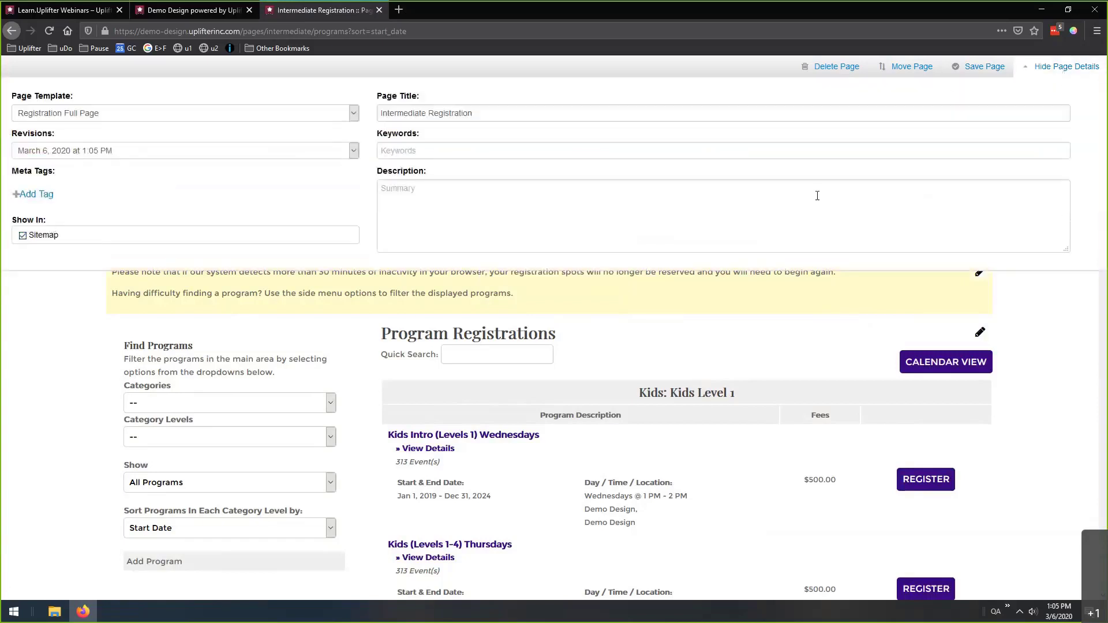
{"action": "left_click", "coordinate": [1048, 67]}
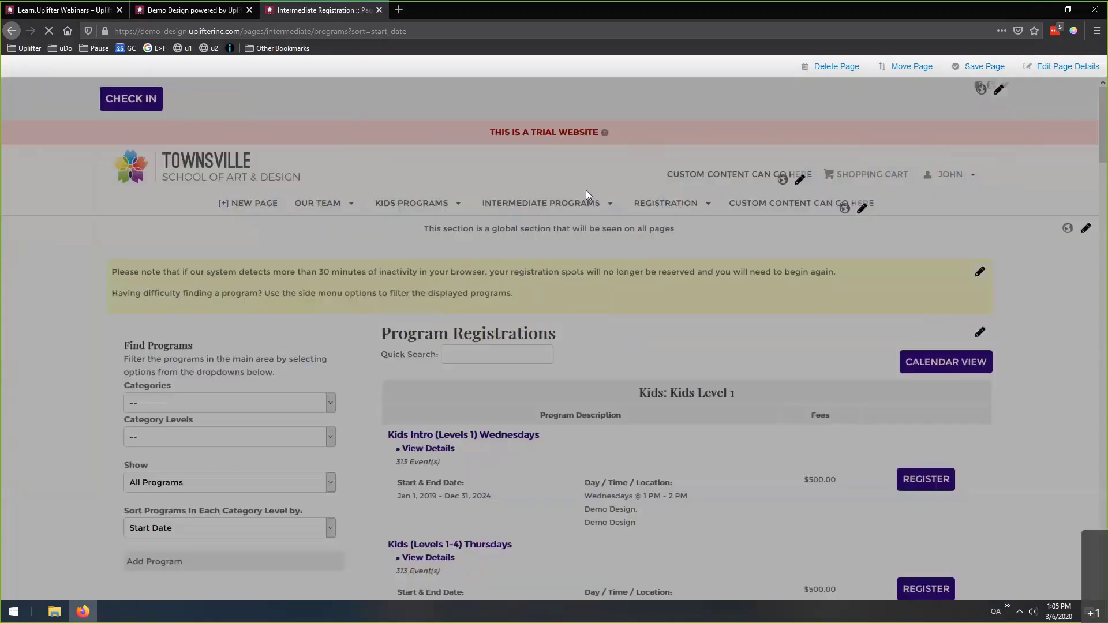
{"action": "mouse_move", "coordinate": [500, 210]}
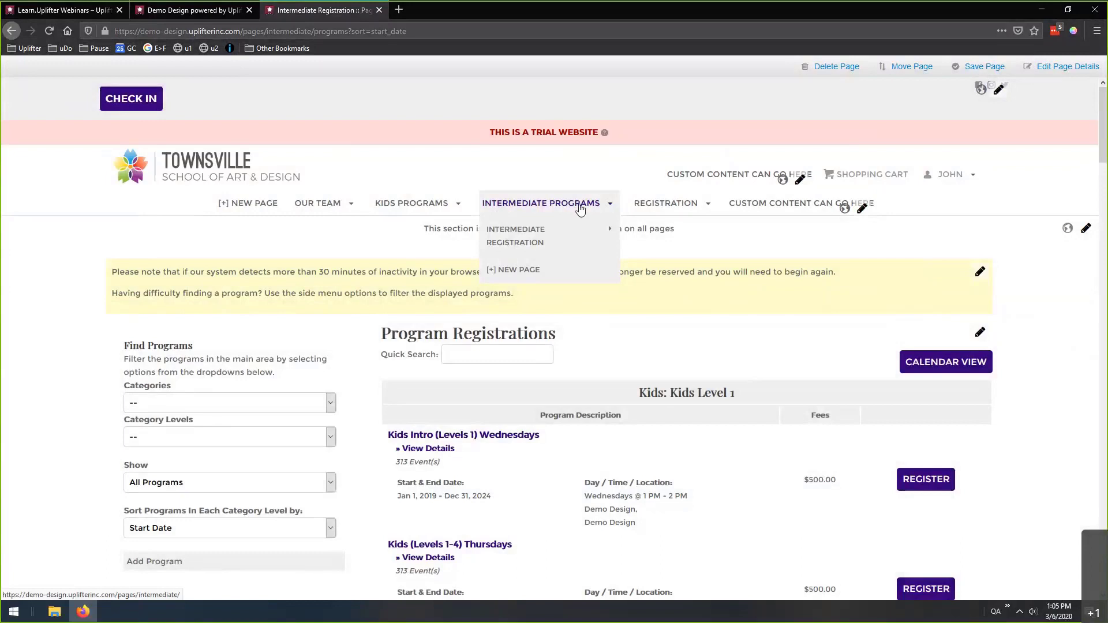
{"action": "mouse_move", "coordinate": [498, 242]}
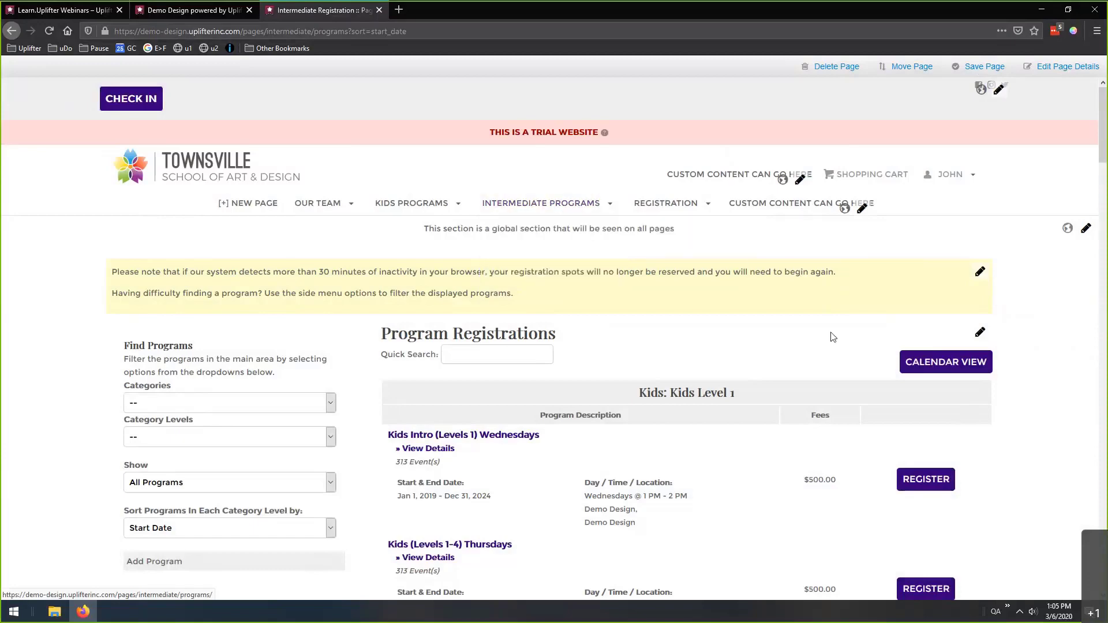
Compare the filters and program list on the Intermediate Registration page with those on the Kids Registration page, opened in a separate tab.
{"action": "scroll", "coordinate": [749, 265], "scroll_direction": "down", "scroll_amount": 3}
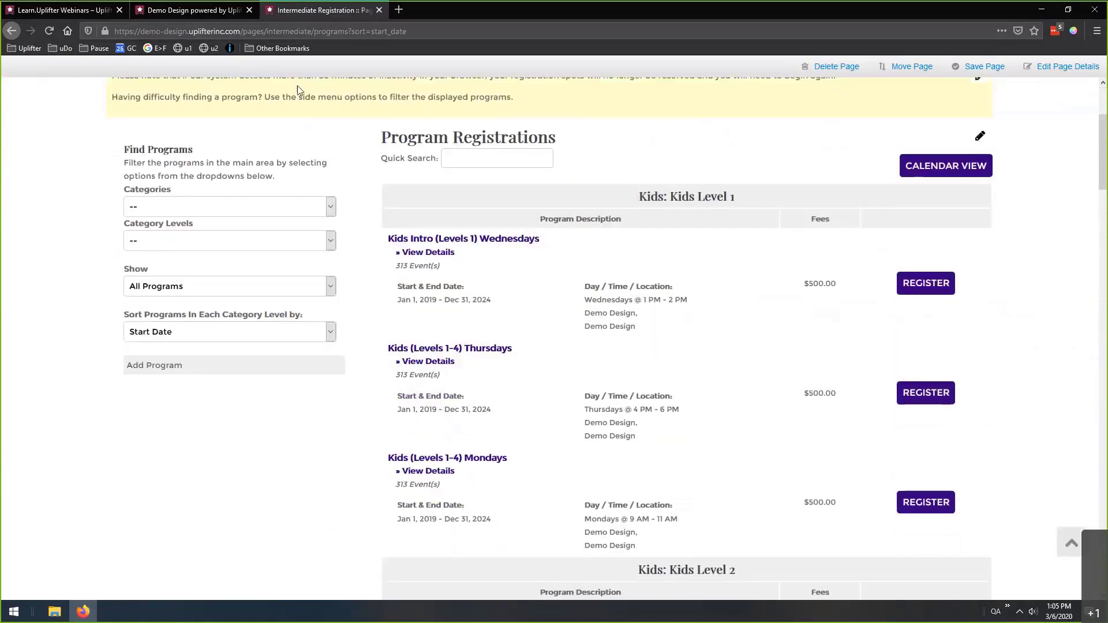
{"action": "scroll", "coordinate": [656, 282], "scroll_direction": "up", "scroll_amount": 3}
{"action": "mouse_move", "coordinate": [390, 206]}
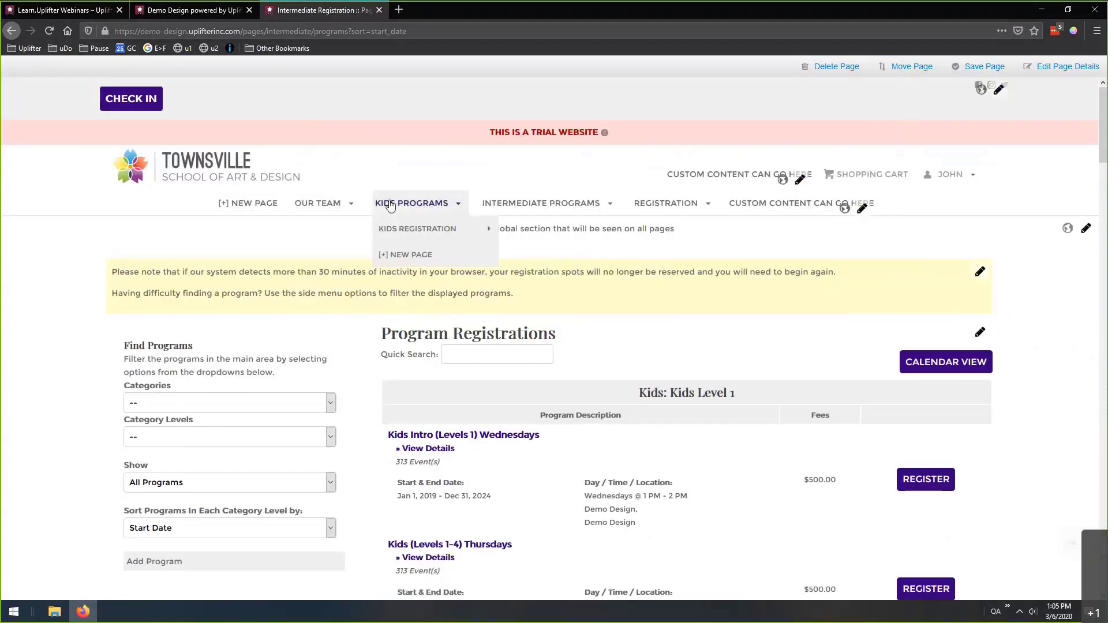
{"action": "left_click", "coordinate": [423, 229]}
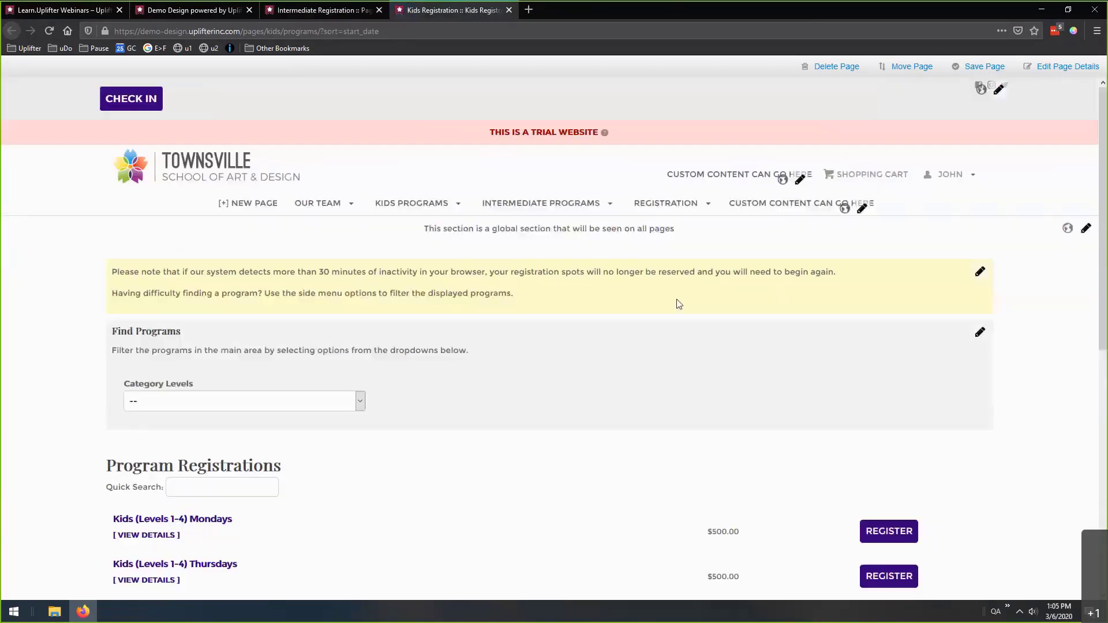
{"action": "scroll", "coordinate": [679, 305], "scroll_direction": "down", "scroll_amount": 3}
{"action": "left_click", "coordinate": [320, 9]}
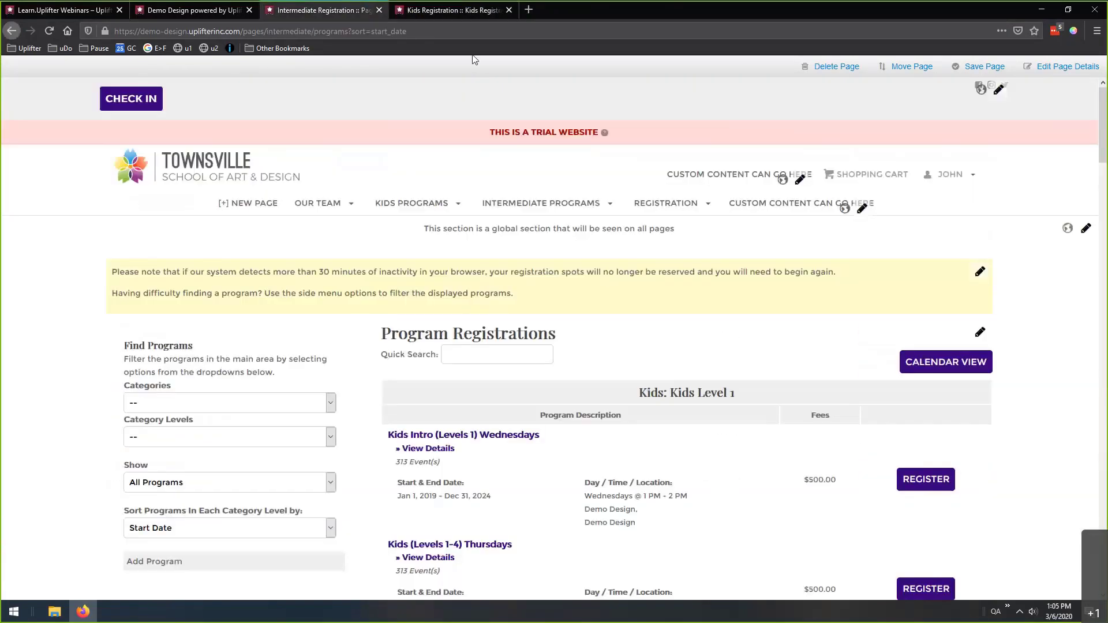
{"action": "scroll", "coordinate": [571, 231], "scroll_direction": "down", "scroll_amount": 3}
{"action": "key", "text": "ctrl+Tab"}
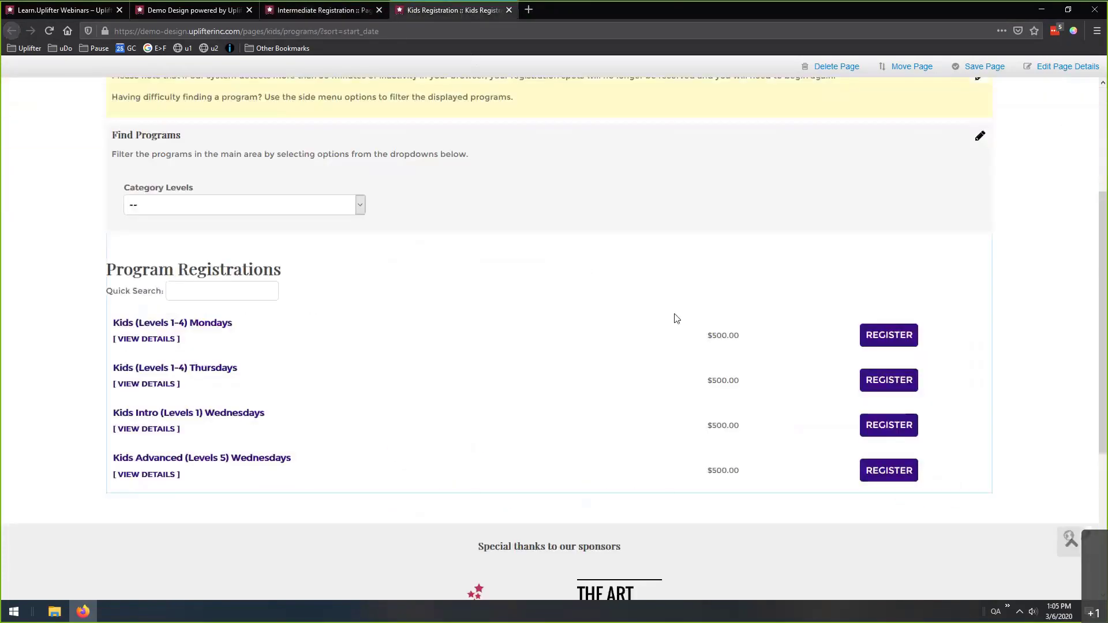
{"action": "left_click", "coordinate": [347, 15]}
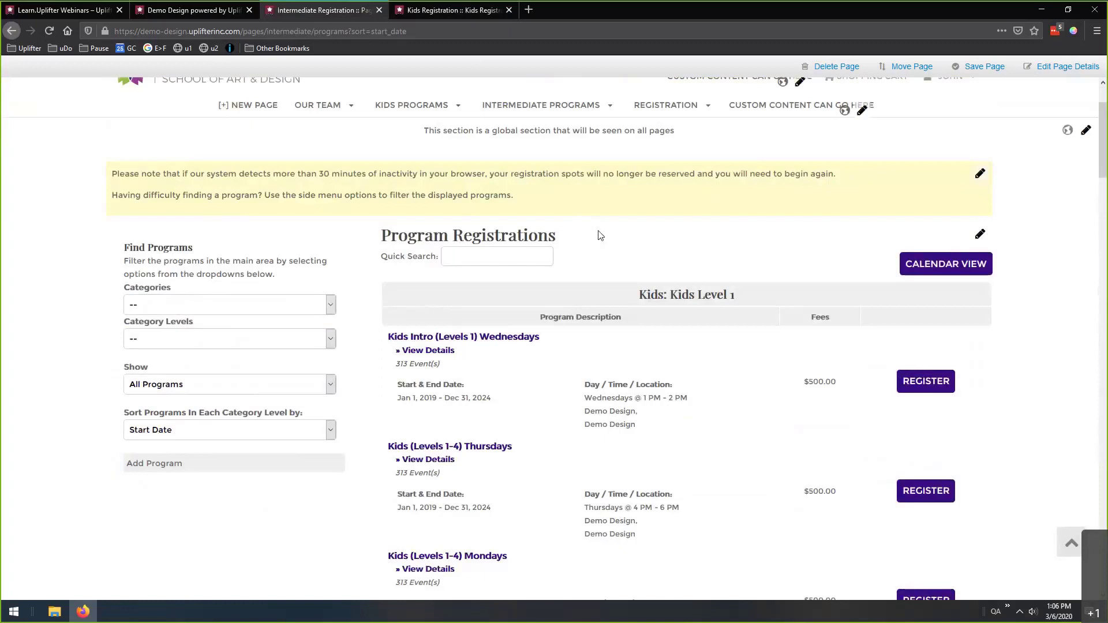
{"action": "scroll", "coordinate": [598, 234], "scroll_direction": "up", "scroll_amount": 2}
{"action": "mouse_move", "coordinate": [515, 159]}
{"action": "mouse_move", "coordinate": [523, 190]}
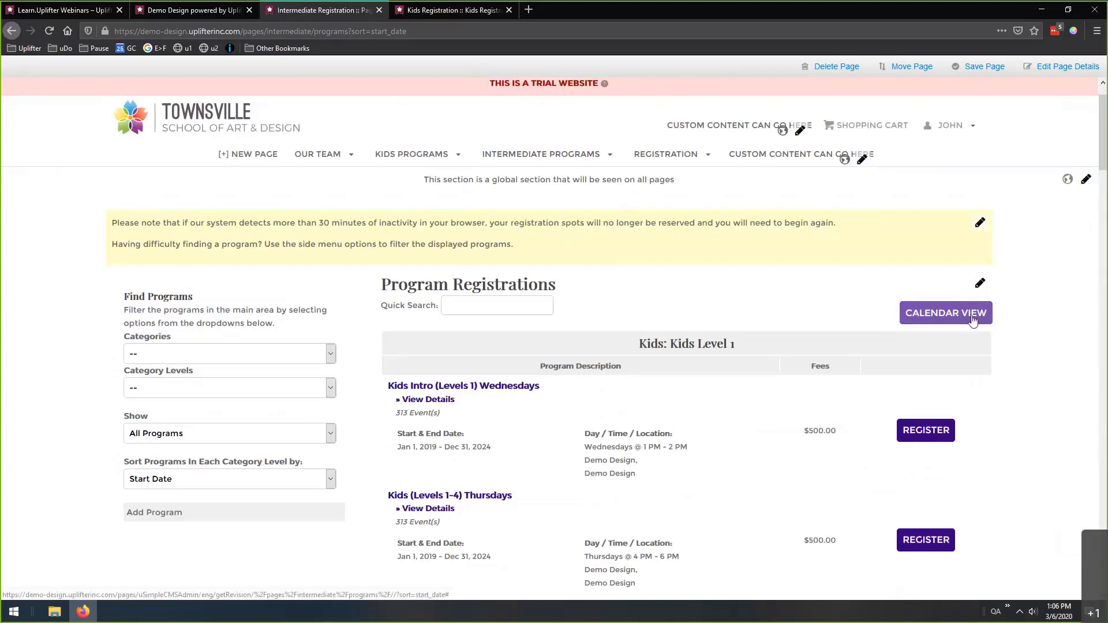
Open the program list's filter settings on the Intermediate Registration page and restrict the category to Intermediate.
{"action": "left_click", "coordinate": [980, 284]}
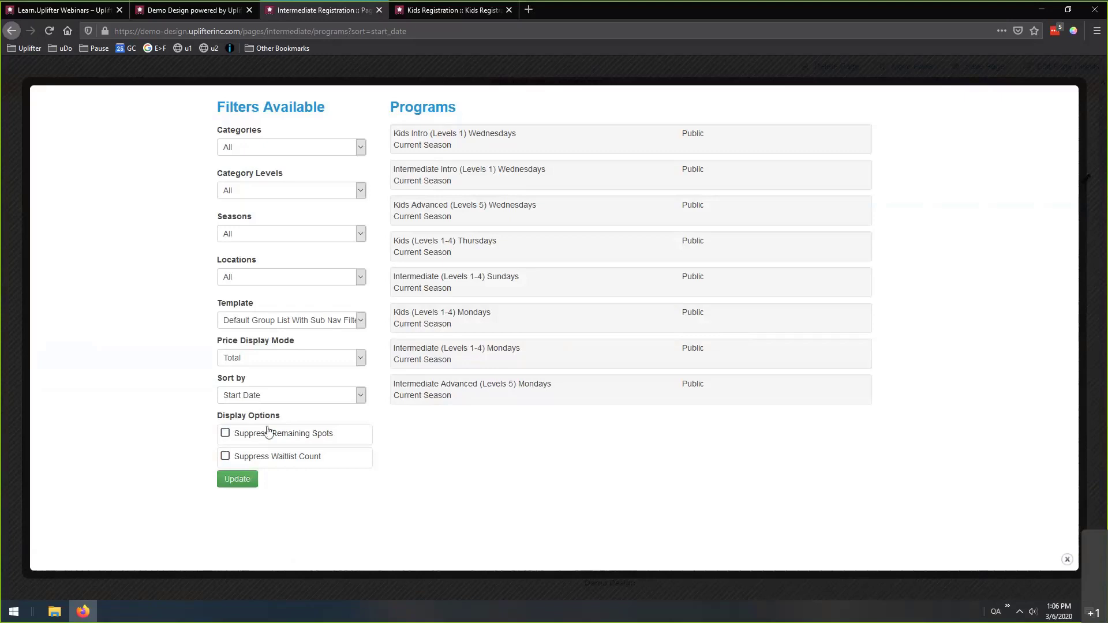
{"action": "left_click", "coordinate": [238, 477]}
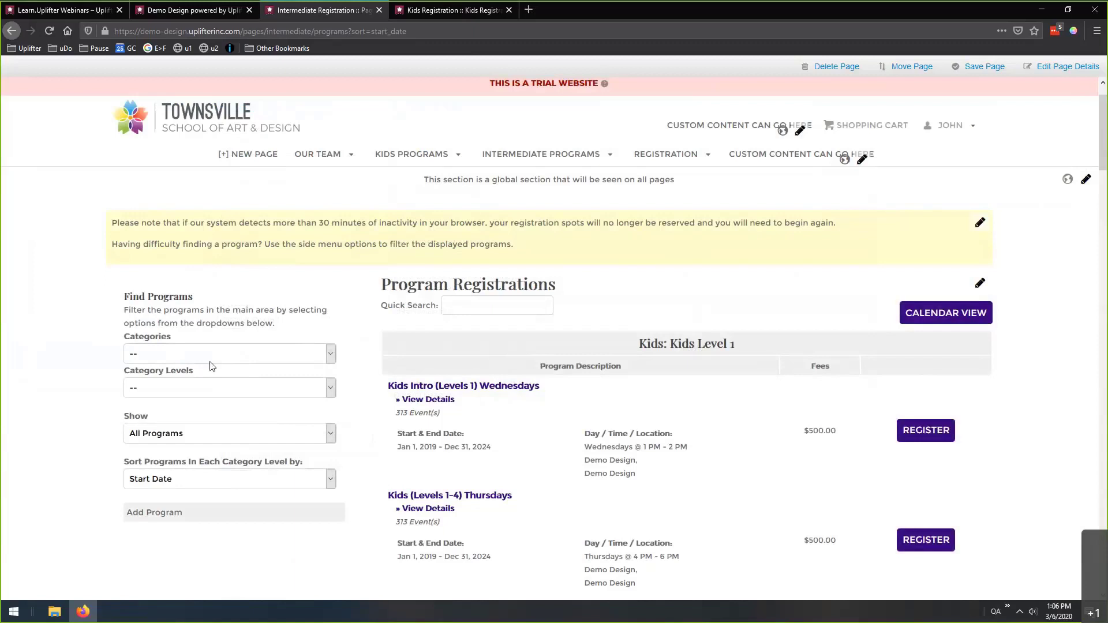
{"action": "left_click", "coordinate": [983, 283]}
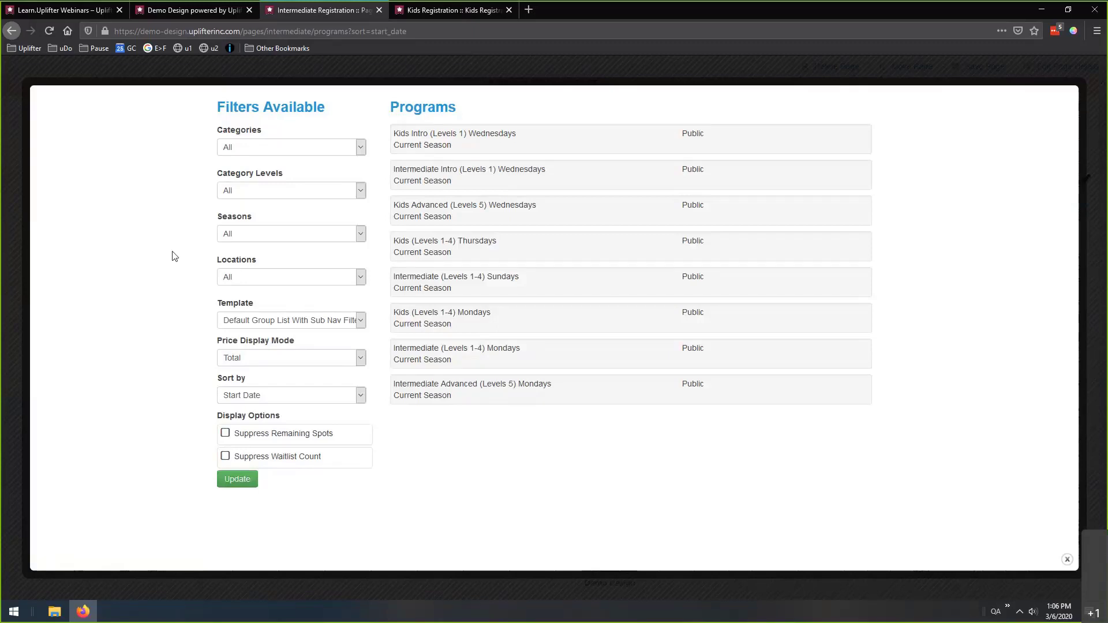
{"action": "left_click", "coordinate": [322, 151]}
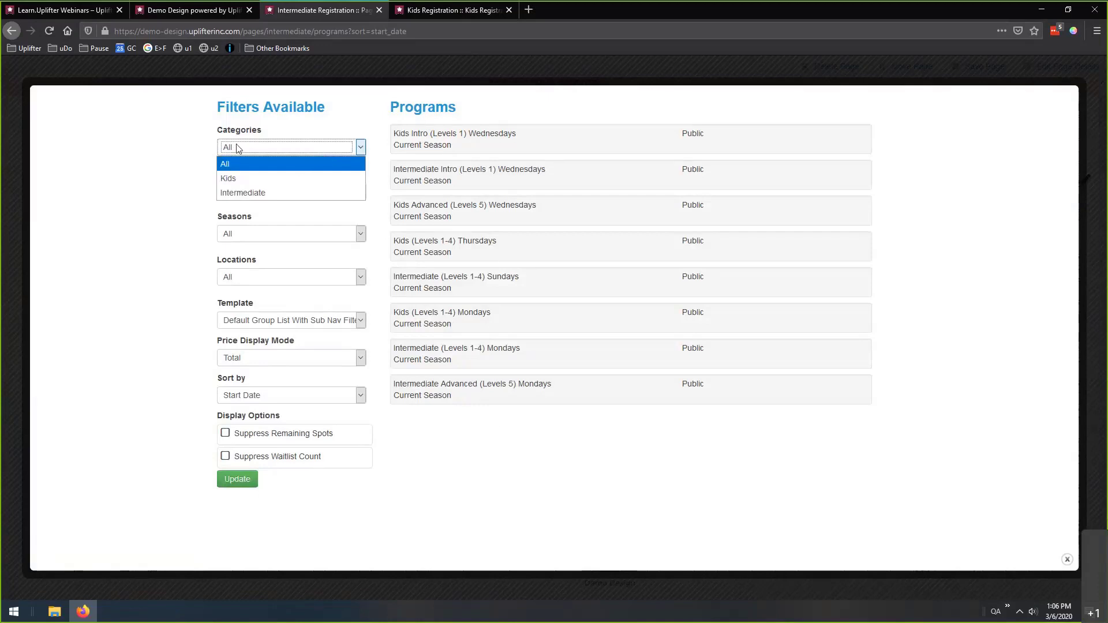
{"action": "left_click", "coordinate": [238, 195]}
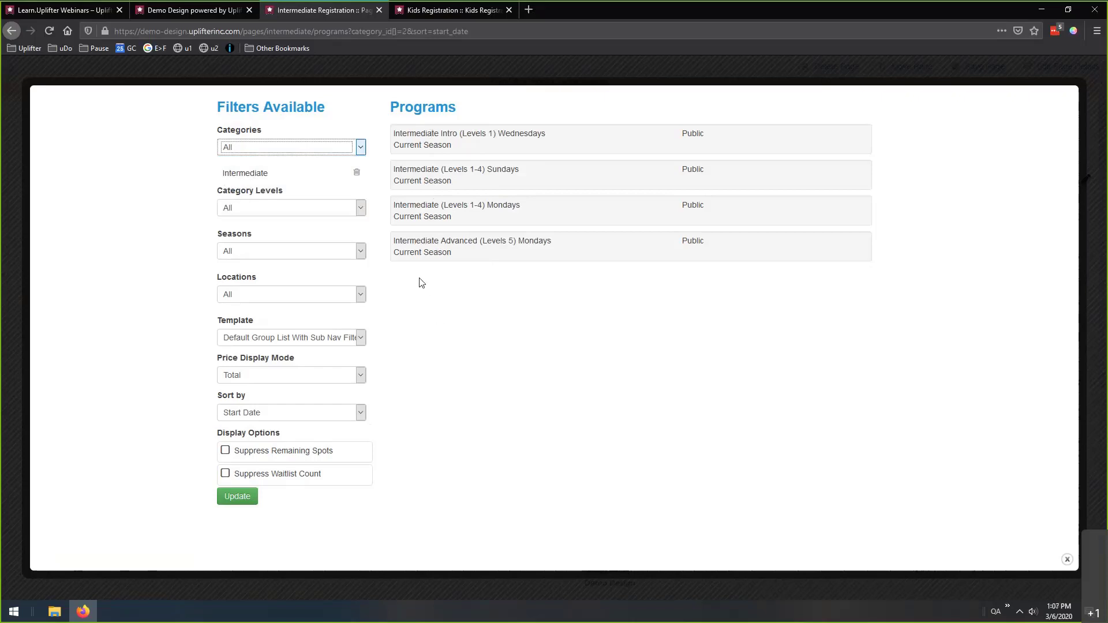
Look through the category level and season options, and try adding Kids as a second category before removing it.
{"action": "left_click", "coordinate": [269, 215]}
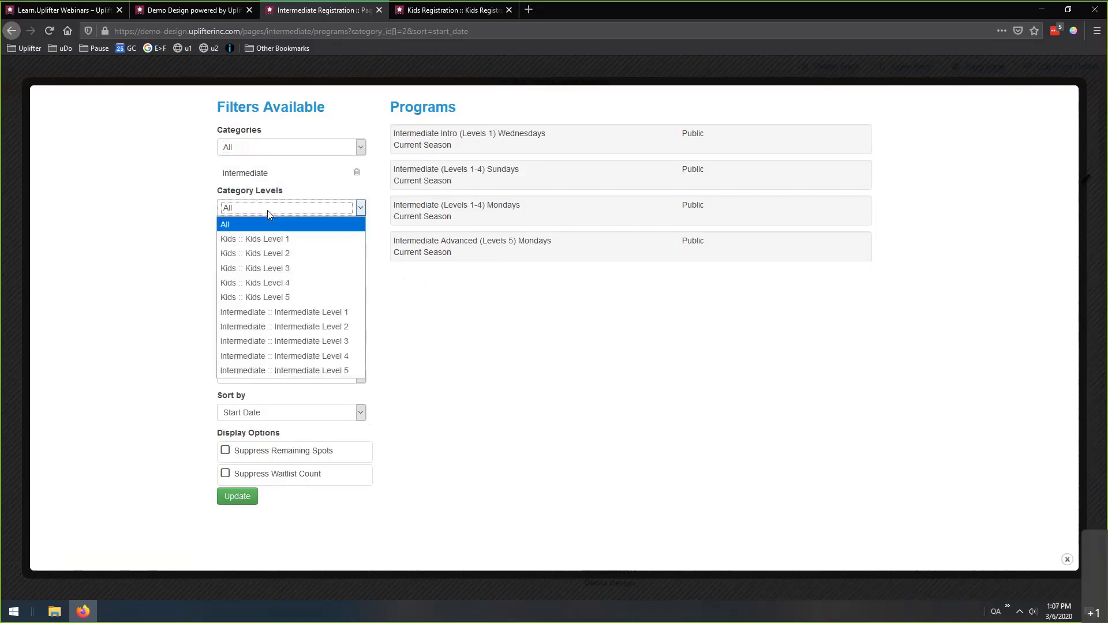
{"action": "left_click", "coordinate": [300, 191]}
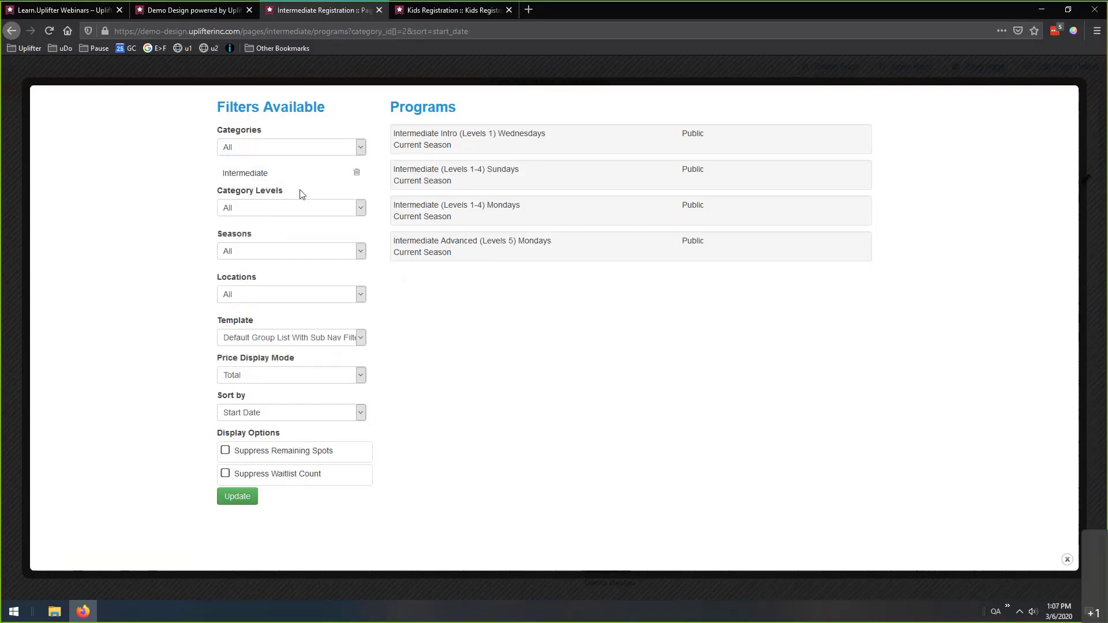
{"action": "left_click", "coordinate": [300, 251]}
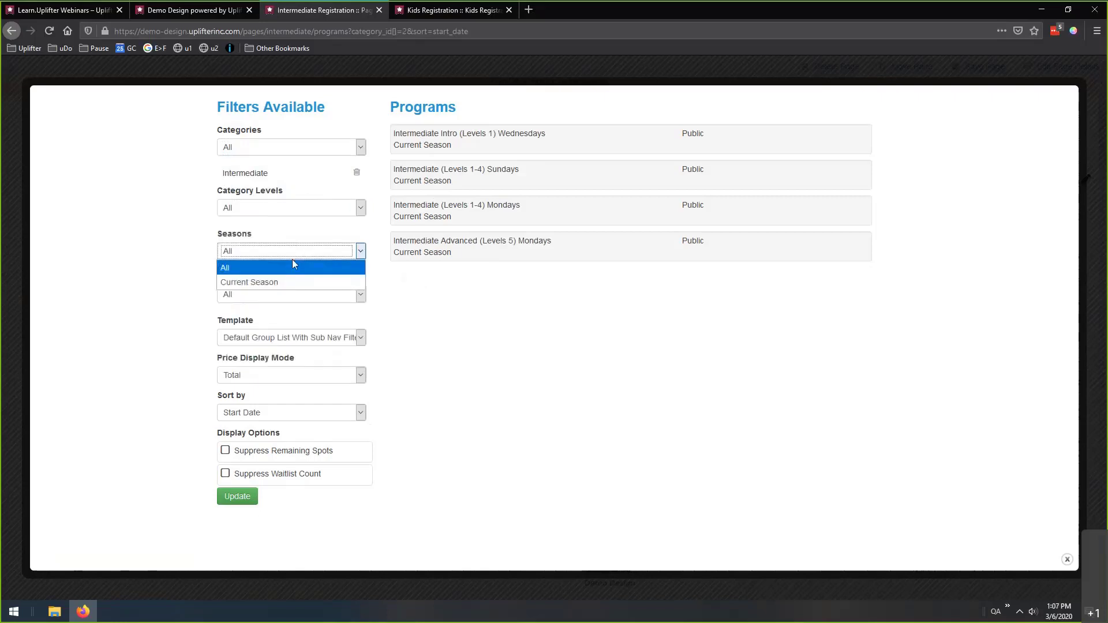
{"action": "left_click", "coordinate": [341, 148]}
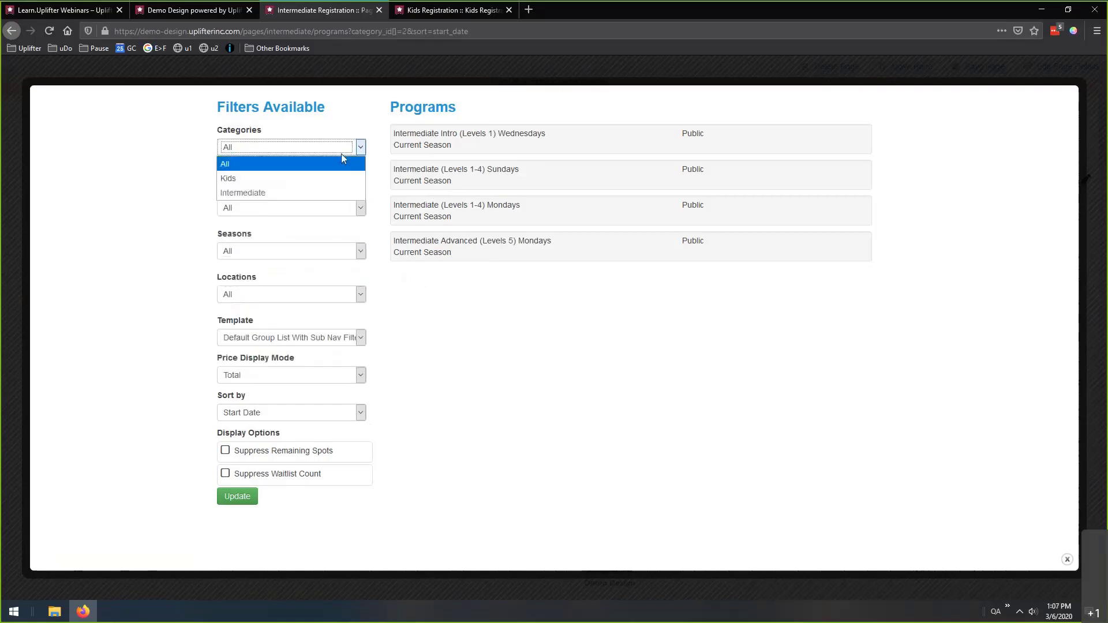
{"action": "left_click", "coordinate": [303, 182]}
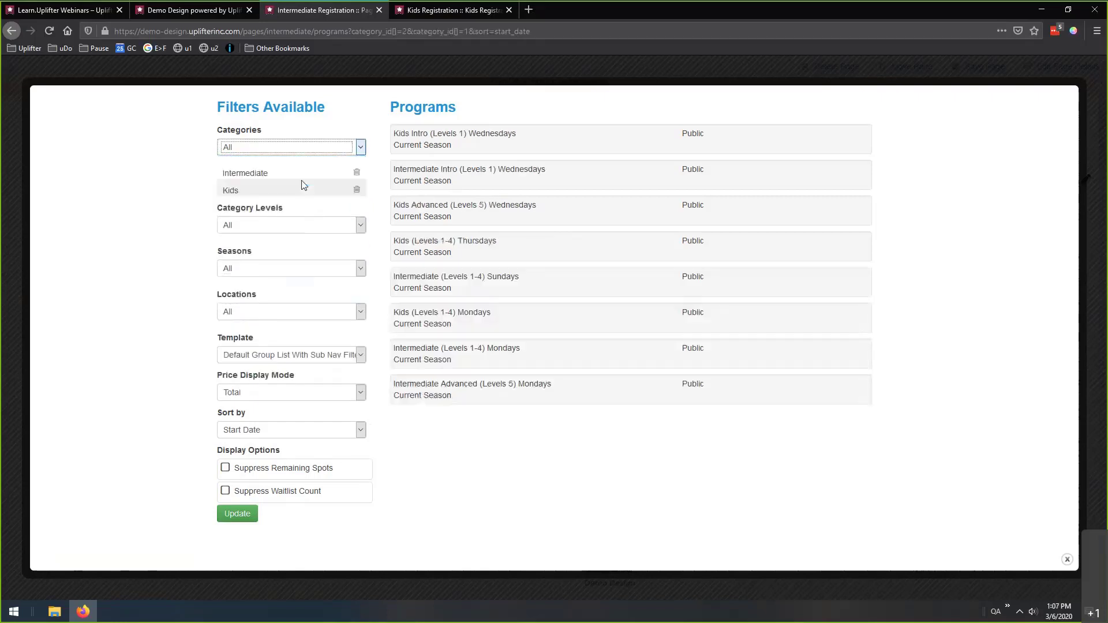
{"action": "left_click", "coordinate": [357, 191]}
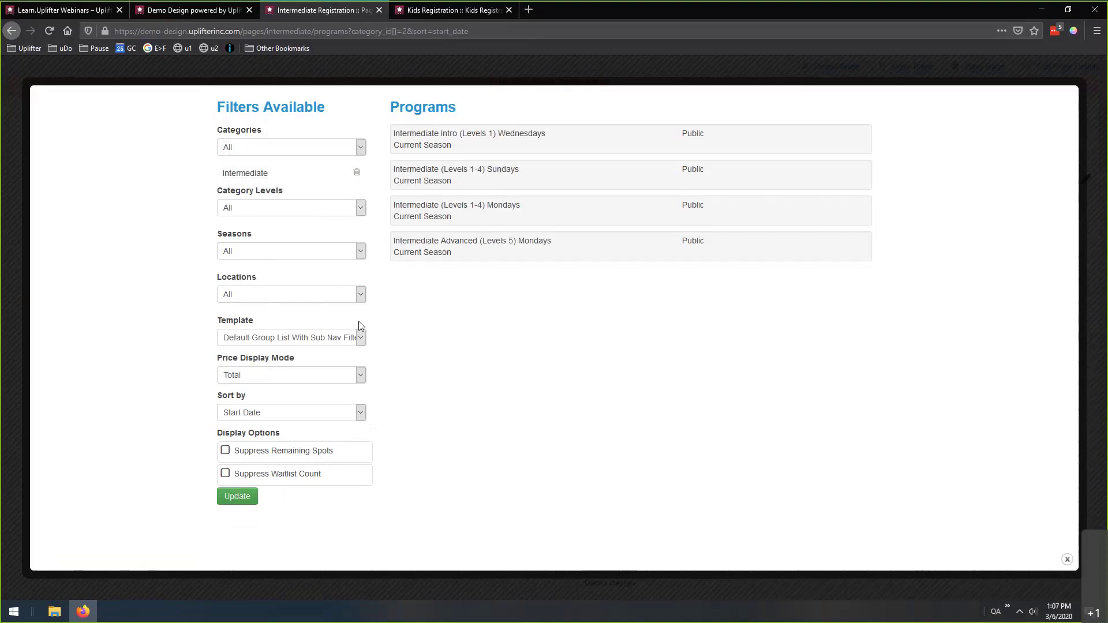
Apply the category filter to the page and compare its program list layout with the Kids Registration page.
{"action": "left_click", "coordinate": [604, 543]}
{"action": "scroll", "coordinate": [681, 372], "scroll_direction": "down", "scroll_amount": 3}
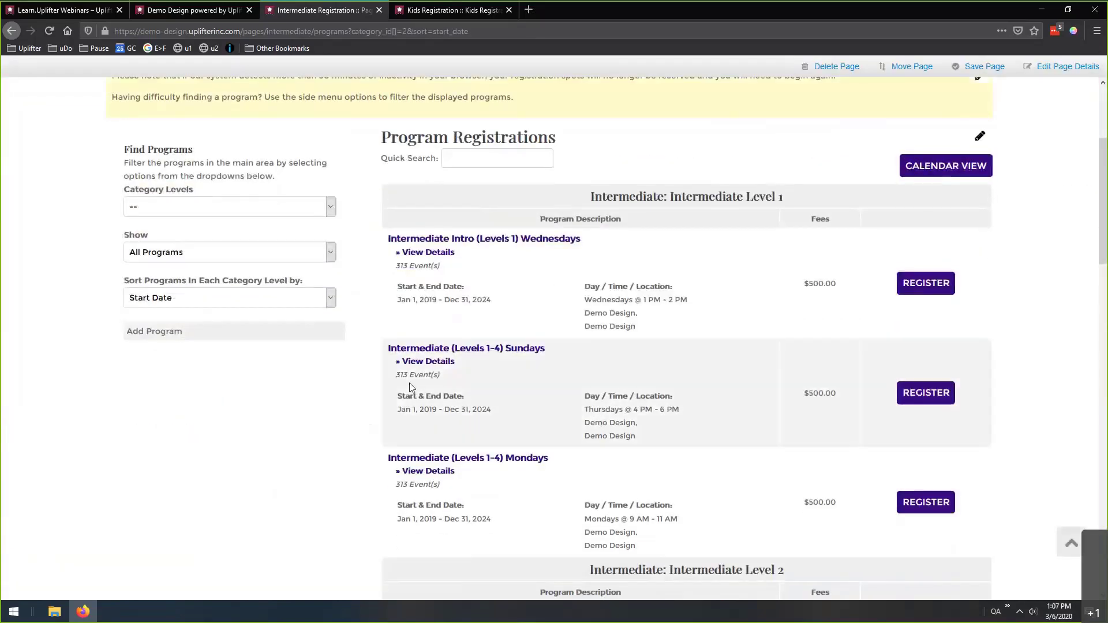
{"action": "scroll", "coordinate": [409, 383], "scroll_direction": "down", "scroll_amount": 4}
{"action": "scroll", "coordinate": [577, 321], "scroll_direction": "up", "scroll_amount": 2}
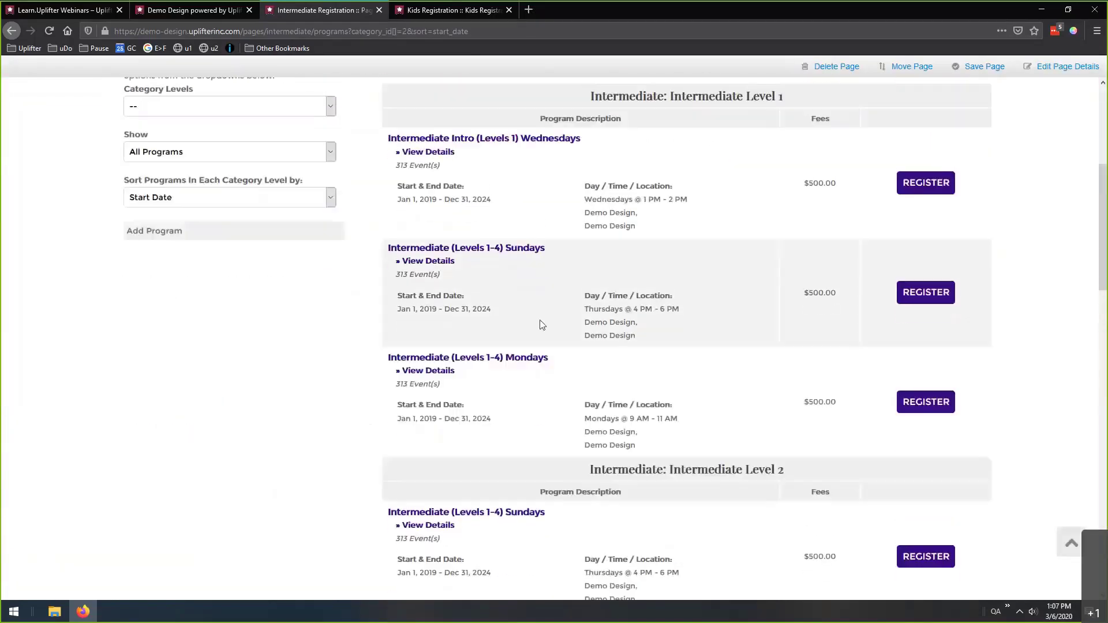
{"action": "scroll", "coordinate": [543, 325], "scroll_direction": "up", "scroll_amount": 2}
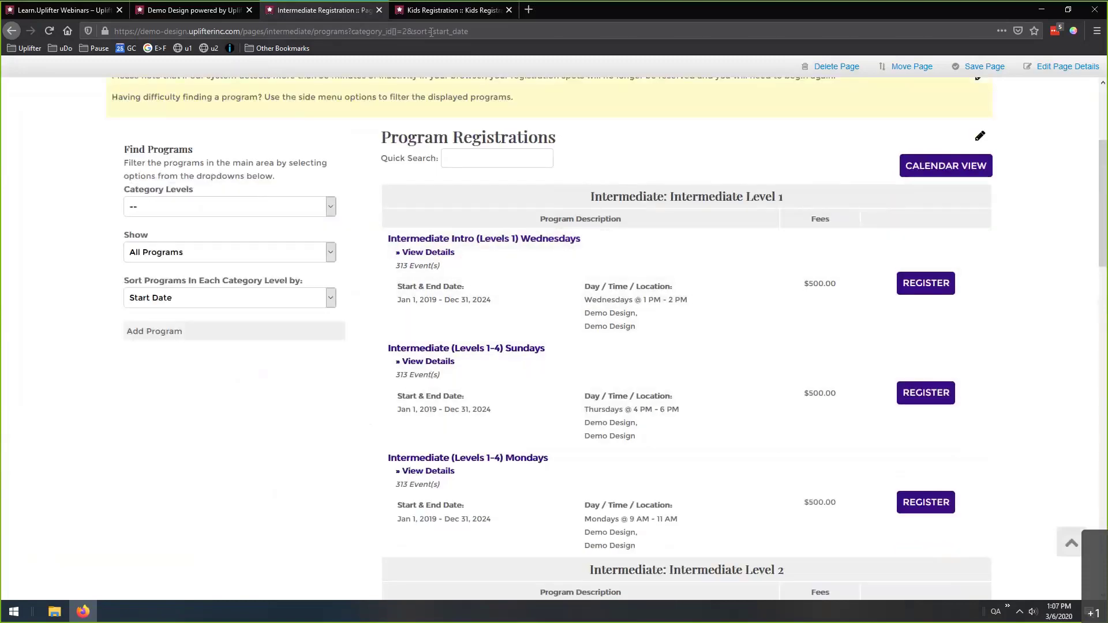
{"action": "key", "text": "ctrl+Tab"}
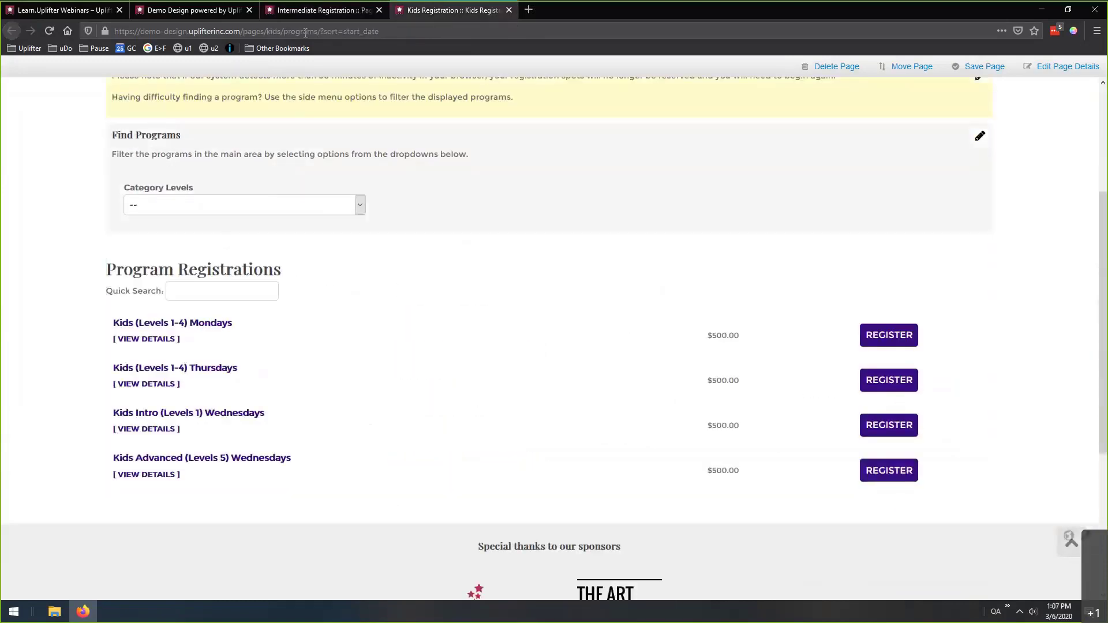
{"action": "key", "text": "ctrl+shift+Tab"}
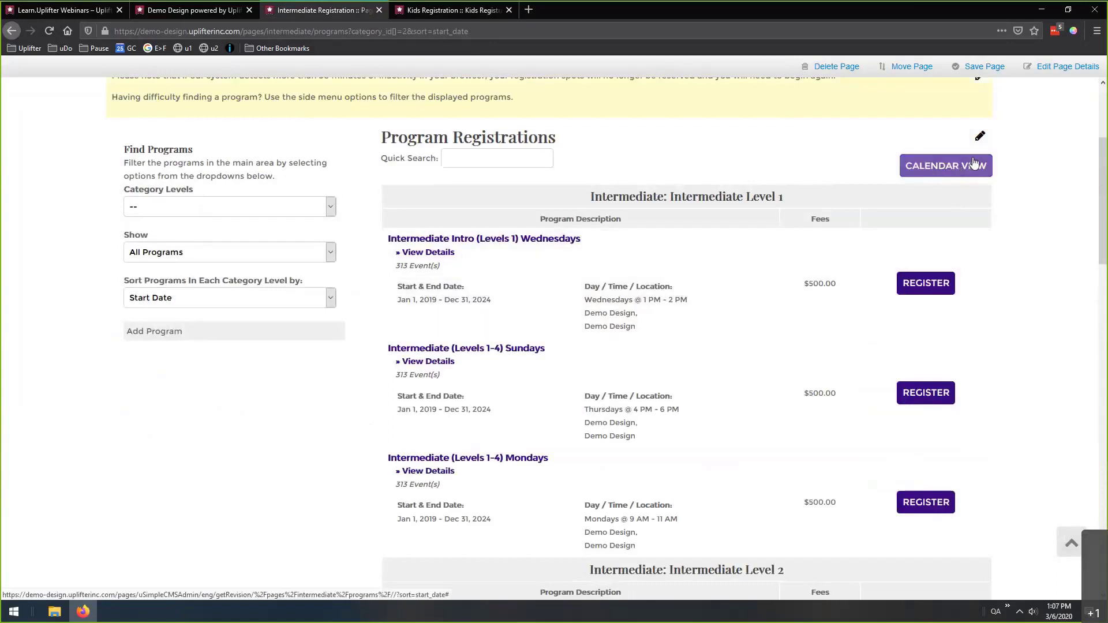
Change the program list's template to Simple List With Top Filters, apply it and review the new layout on the page.
{"action": "left_click", "coordinate": [980, 138]}
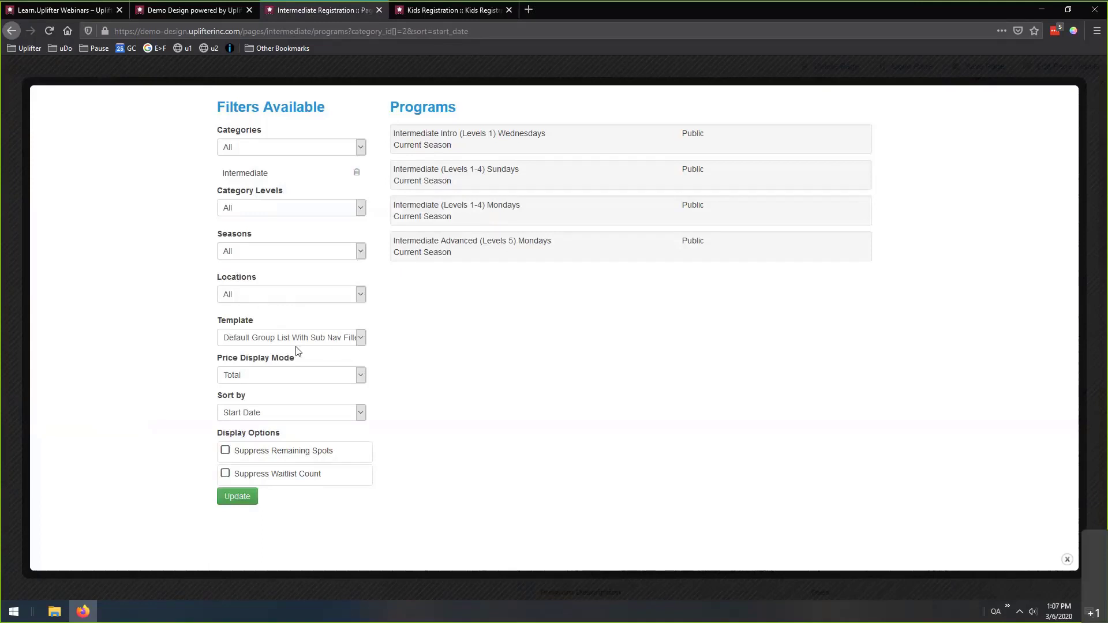
{"action": "left_click", "coordinate": [243, 343]}
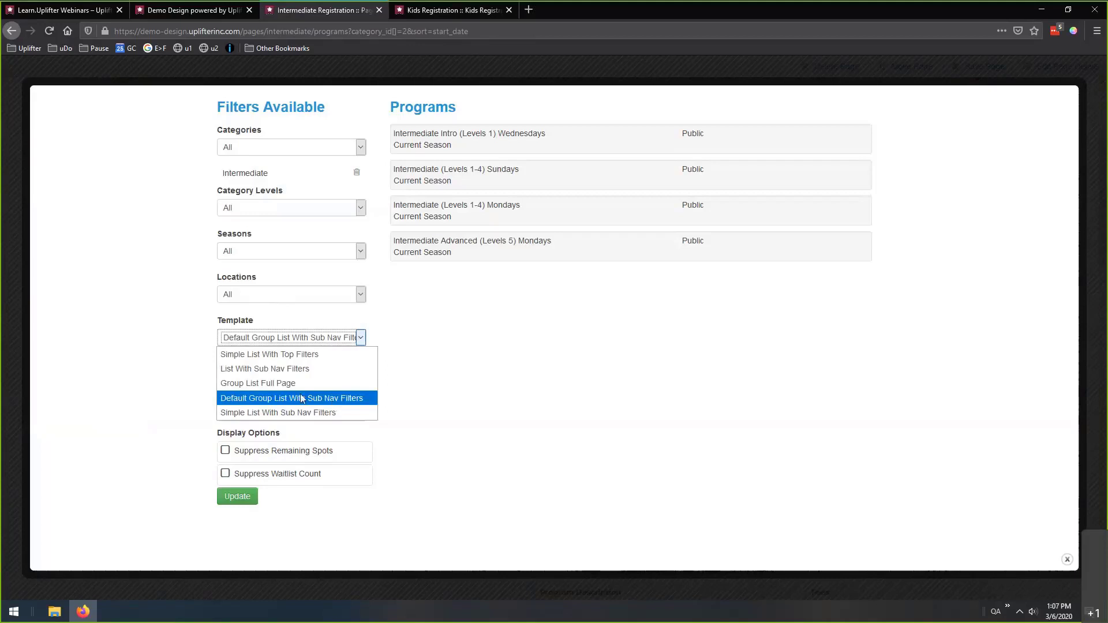
{"action": "left_click", "coordinate": [314, 360]}
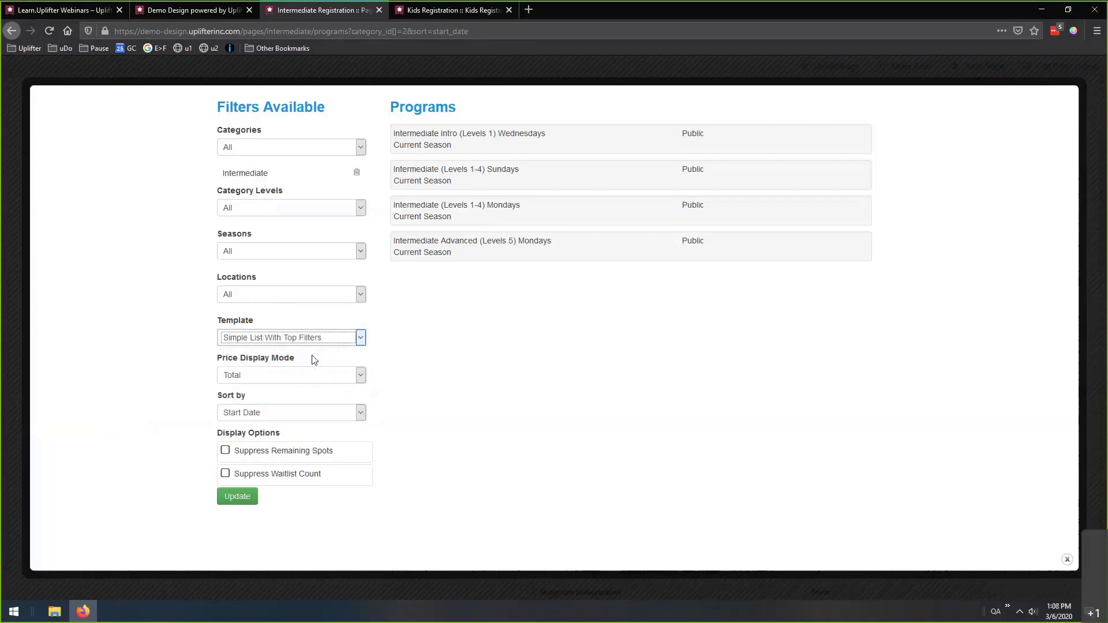
{"action": "left_click", "coordinate": [237, 497]}
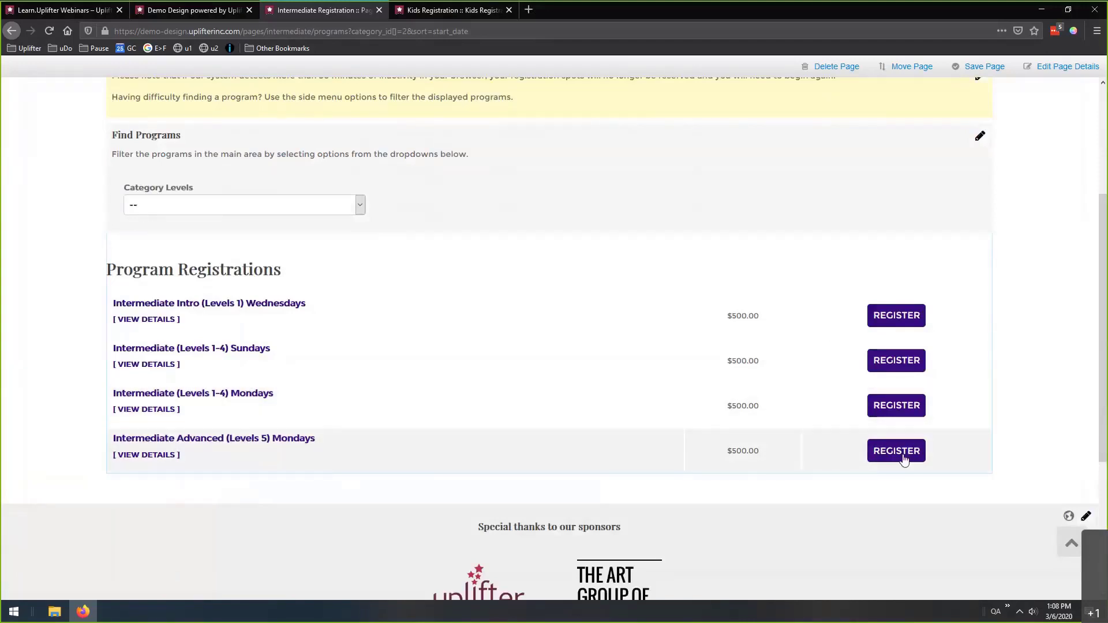
{"action": "scroll", "coordinate": [663, 359], "scroll_direction": "up", "scroll_amount": 2}
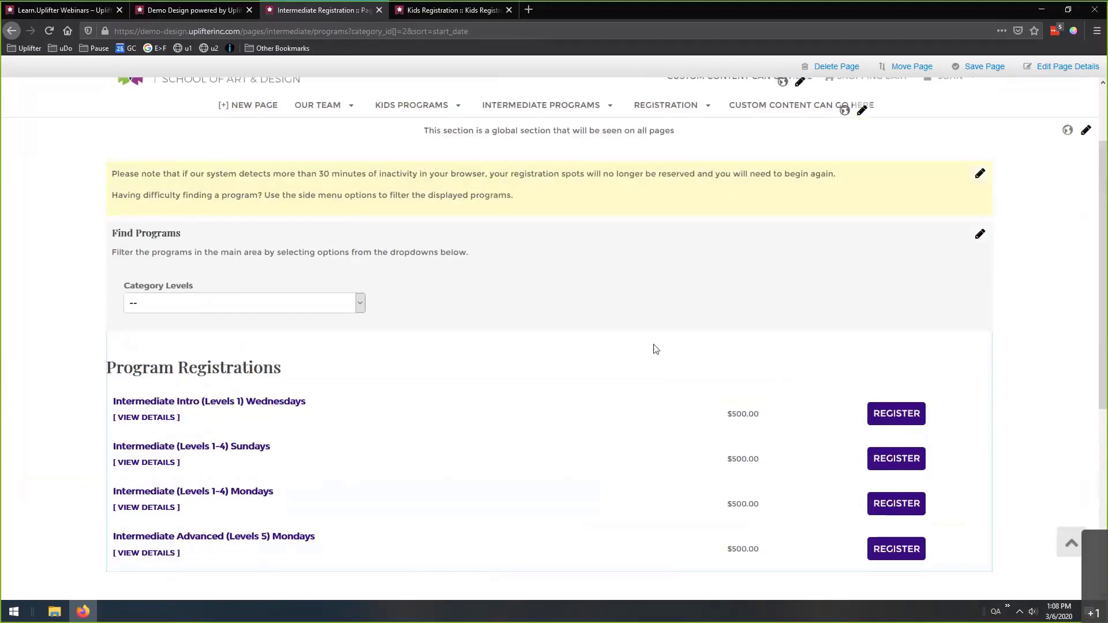
{"action": "scroll", "coordinate": [584, 440], "scroll_direction": "down", "scroll_amount": 3}
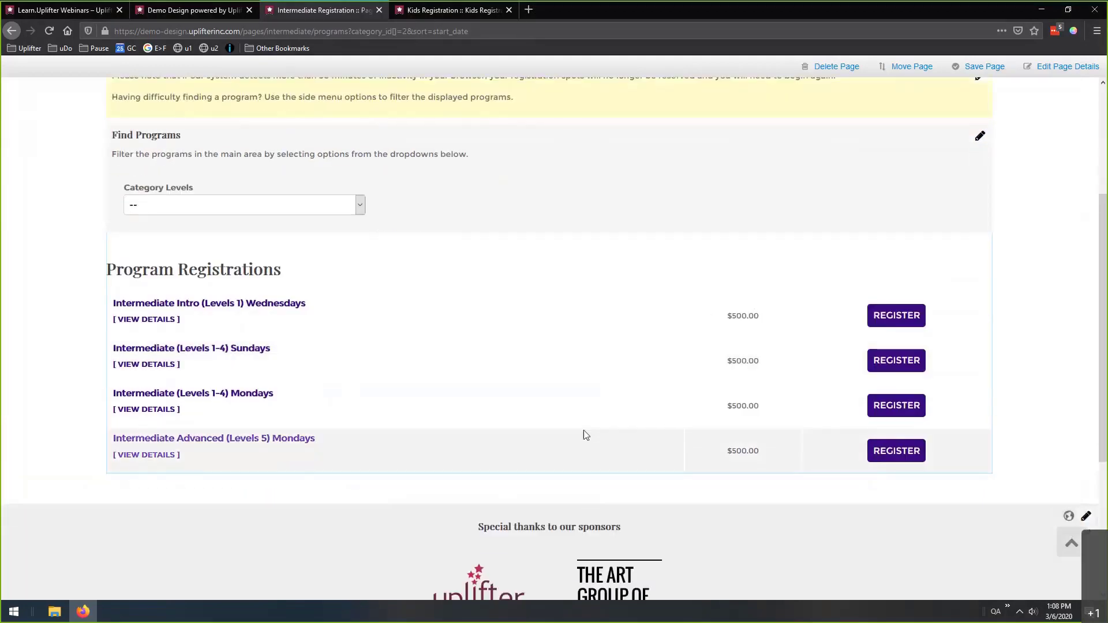
{"action": "scroll", "coordinate": [560, 433], "scroll_direction": "up", "scroll_amount": 3}
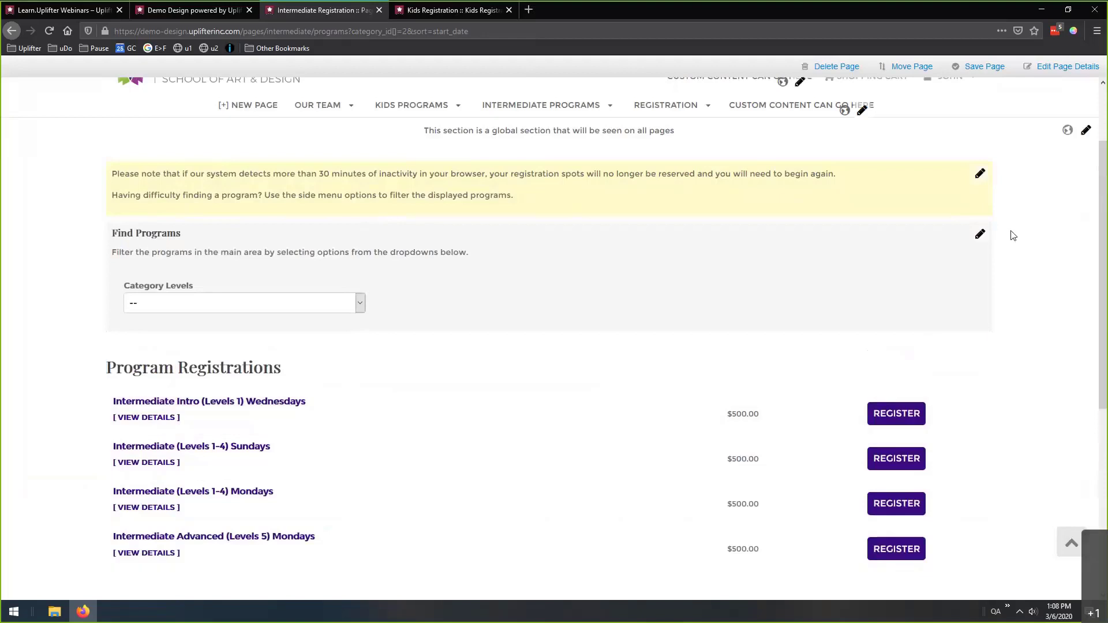
{"action": "scroll", "coordinate": [1007, 301], "scroll_direction": "down", "scroll_amount": 2}
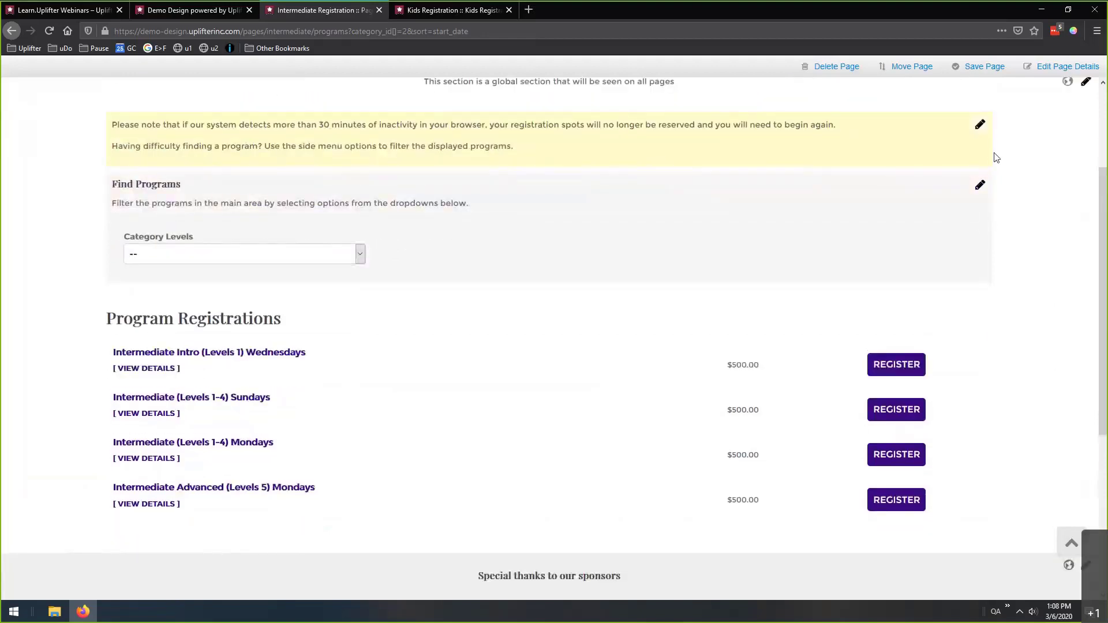
Save the Intermediate Registration page and review the saved program list.
{"action": "left_click", "coordinate": [980, 68]}
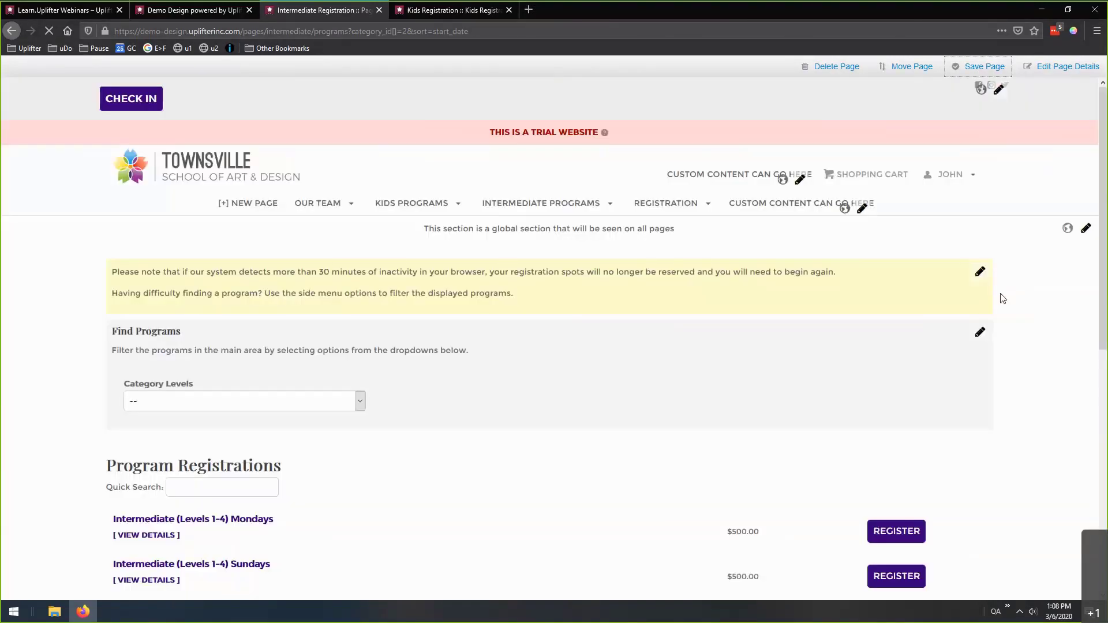
{"action": "scroll", "coordinate": [995, 289], "scroll_direction": "down", "scroll_amount": 3}
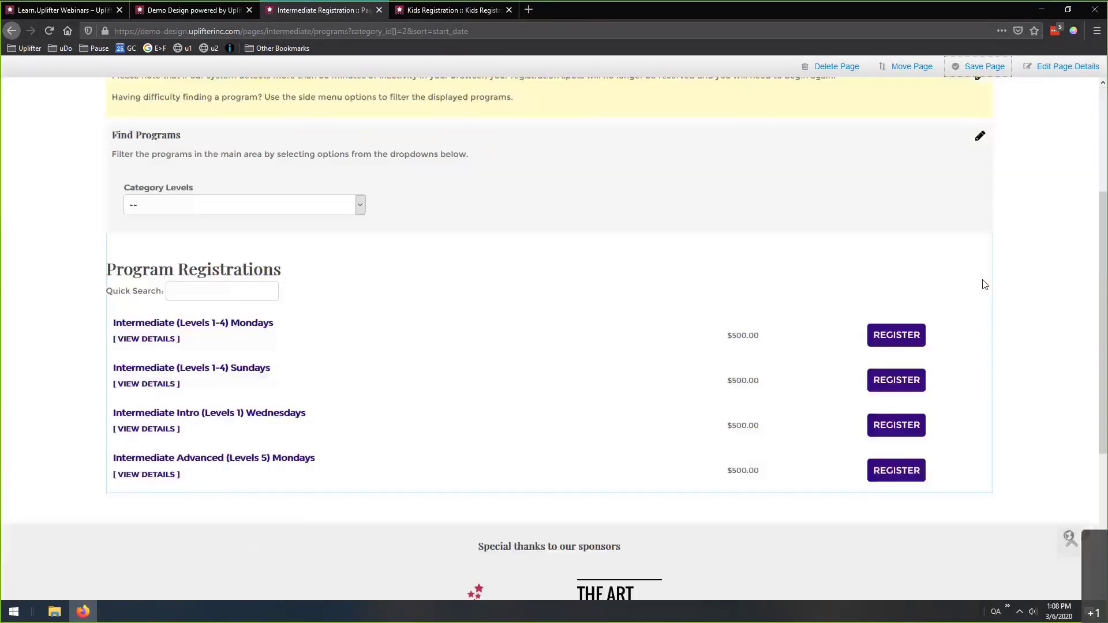
{"action": "left_click", "coordinate": [974, 76]}
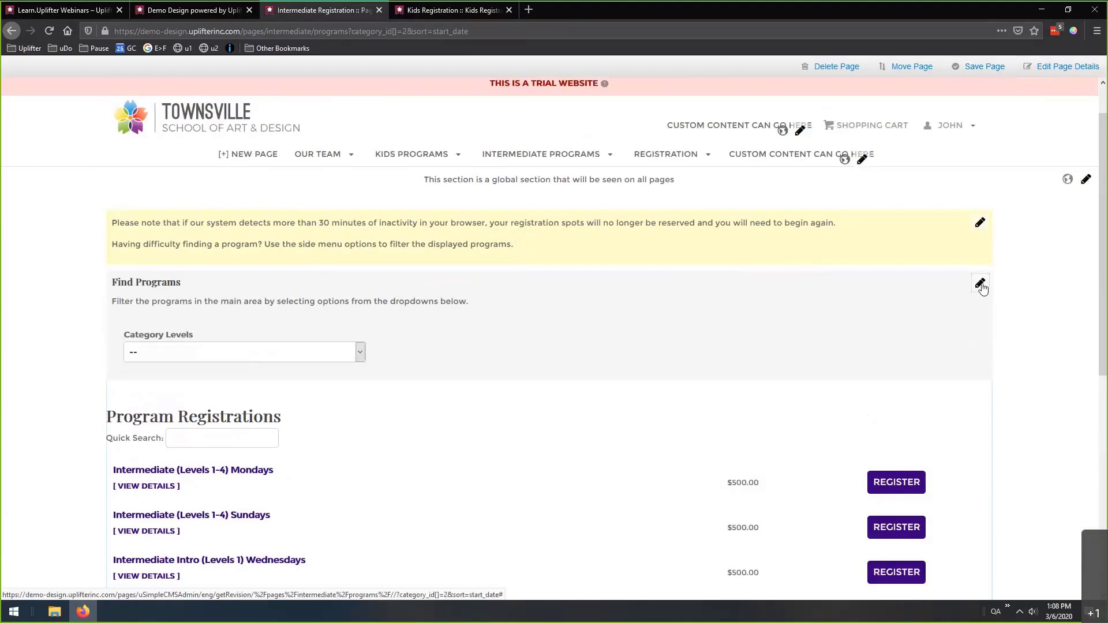
Look at the price display options, then set the program list's sorting to Category / Category Level and apply the settings.
{"action": "left_click", "coordinate": [981, 288]}
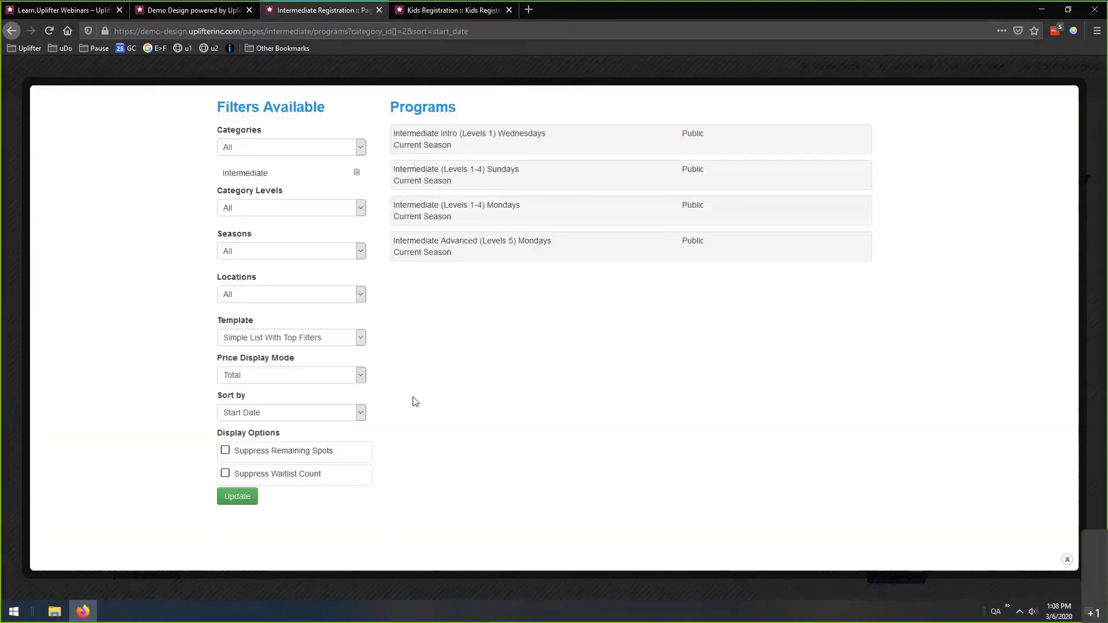
{"action": "left_click", "coordinate": [248, 375]}
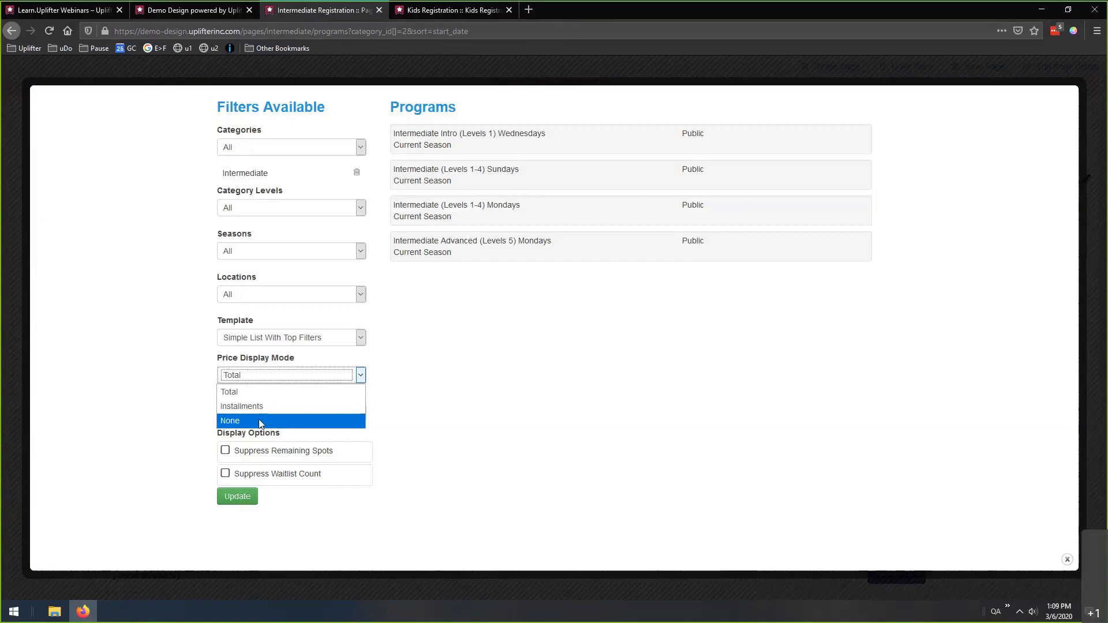
{"action": "left_click", "coordinate": [422, 407]}
{"action": "left_click", "coordinate": [338, 415]}
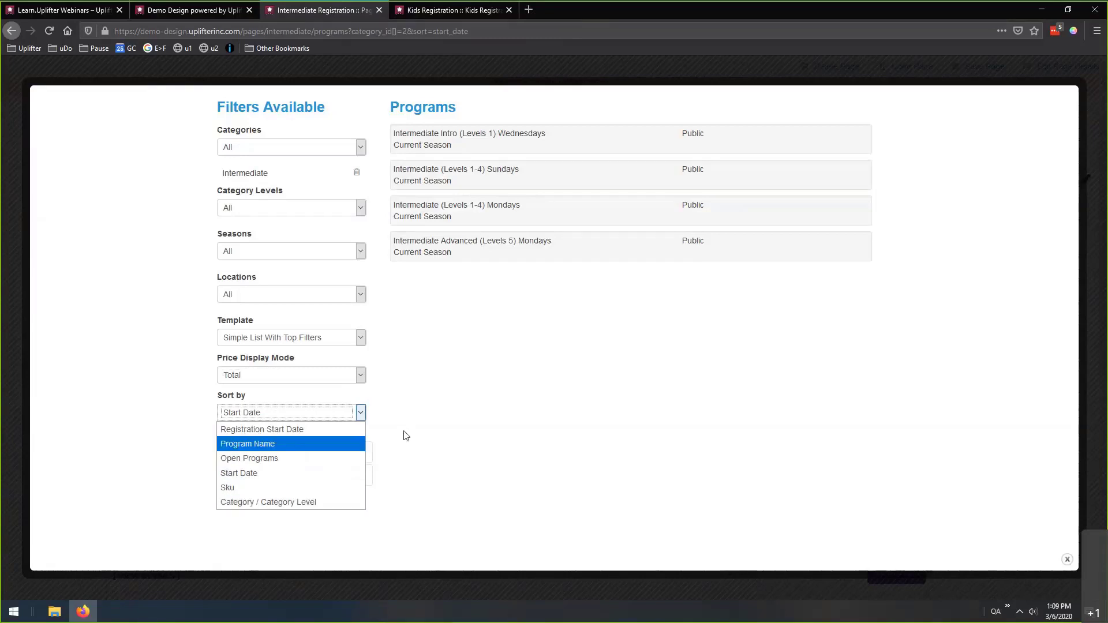
{"action": "left_click", "coordinate": [287, 444]}
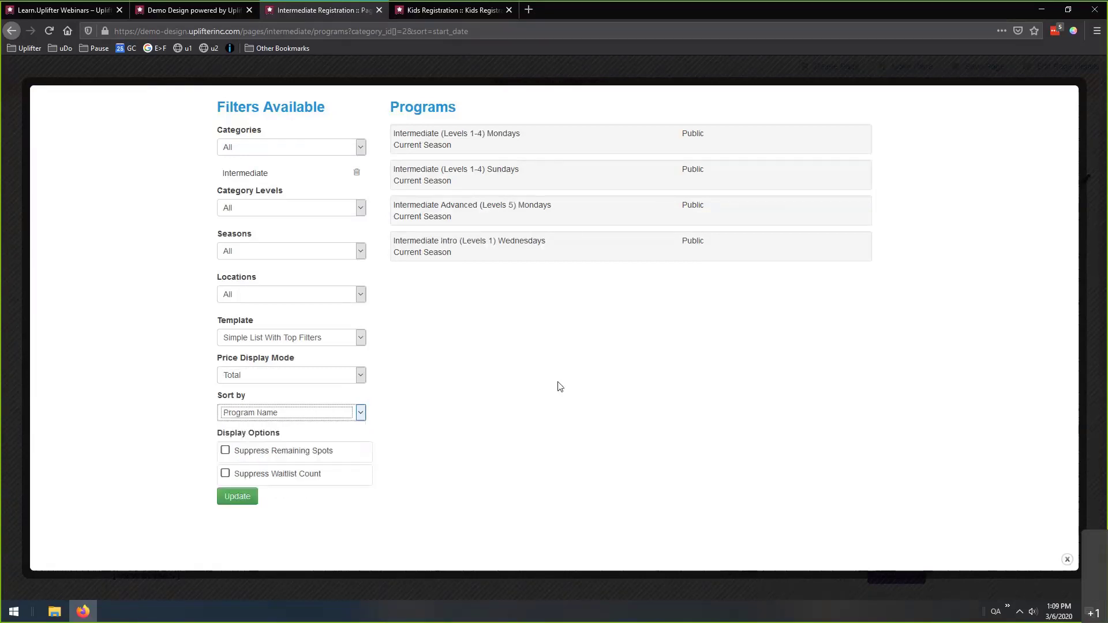
{"action": "left_click", "coordinate": [299, 413]}
{"action": "left_click", "coordinate": [269, 500]}
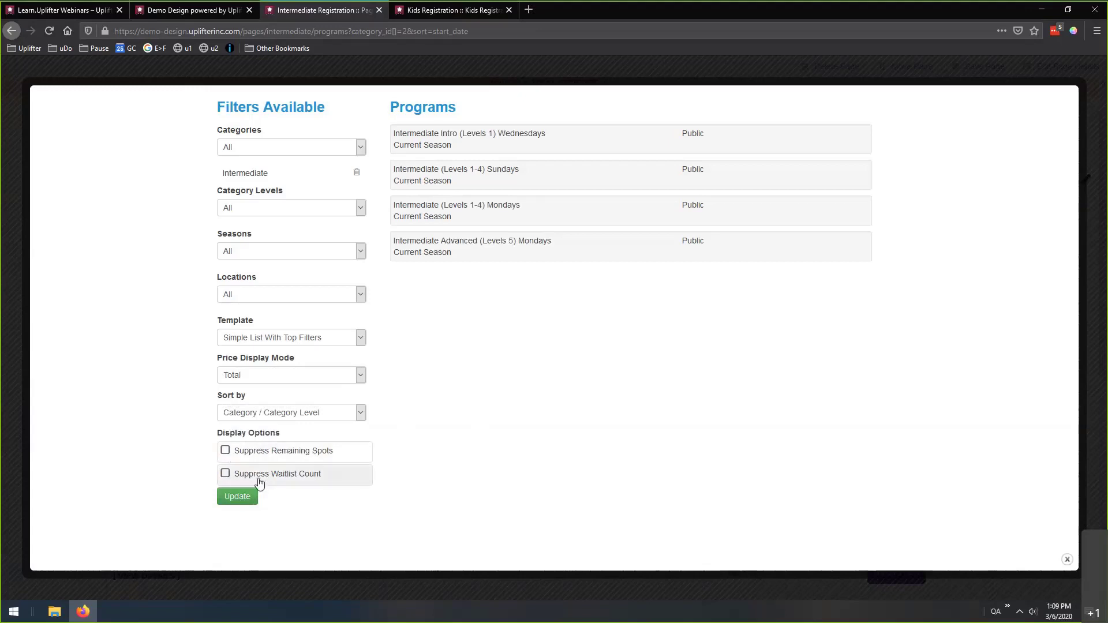
{"action": "left_click", "coordinate": [234, 498]}
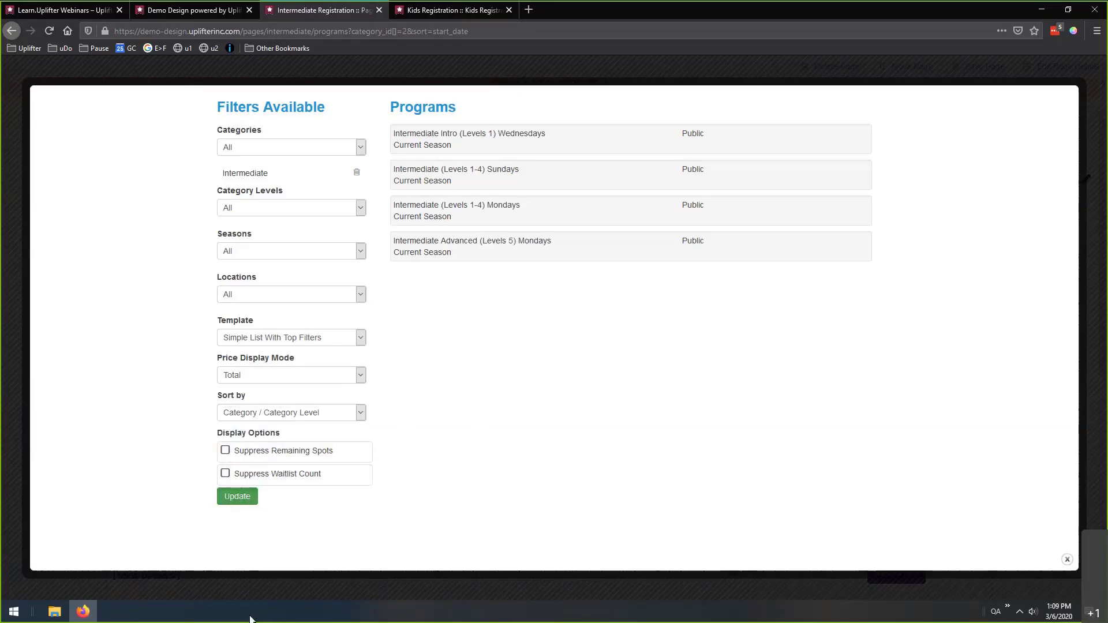
Save the page with the new sorting and check its entry under Intermediate Programs in the site navigation.
{"action": "left_click", "coordinate": [981, 67]}
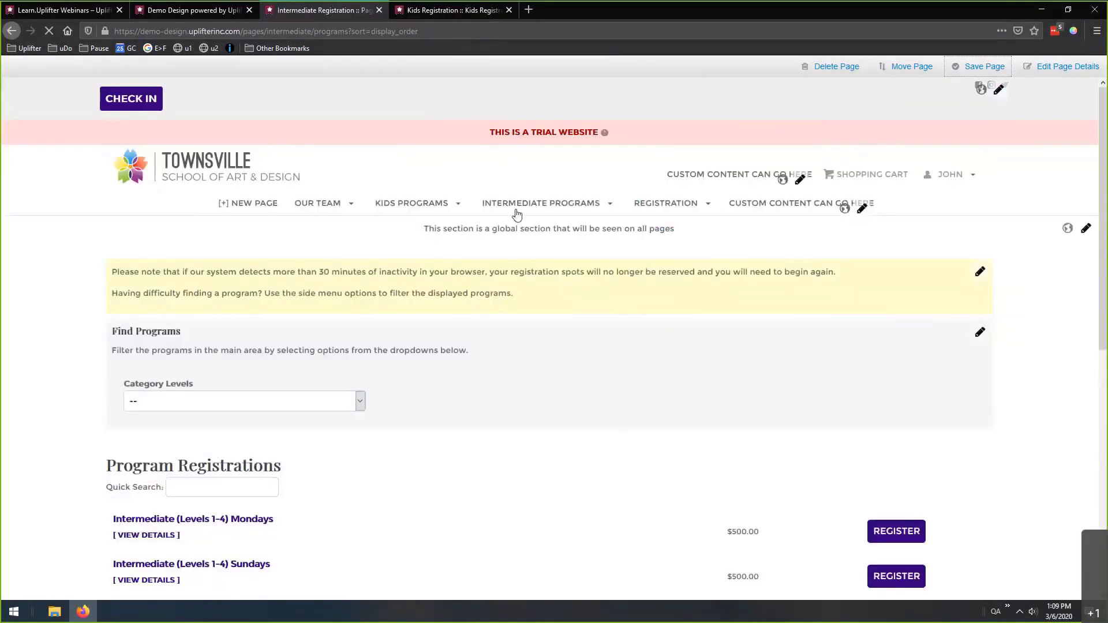
{"action": "mouse_move", "coordinate": [502, 211]}
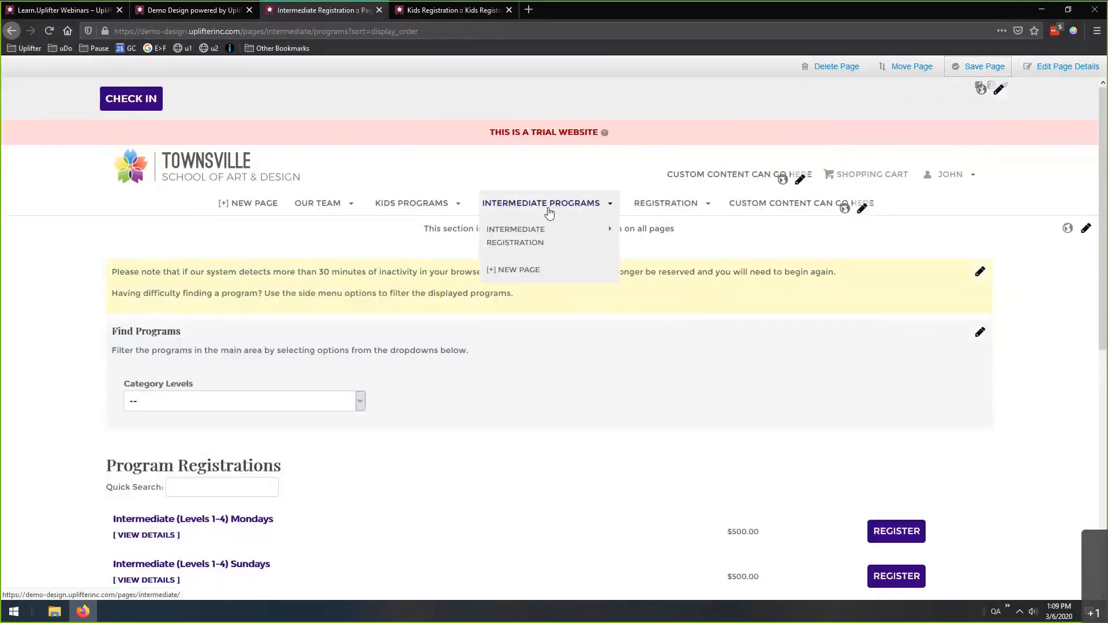
Open the Intermediate Registration page from the site navigation and review its program list.
{"action": "left_click", "coordinate": [518, 244]}
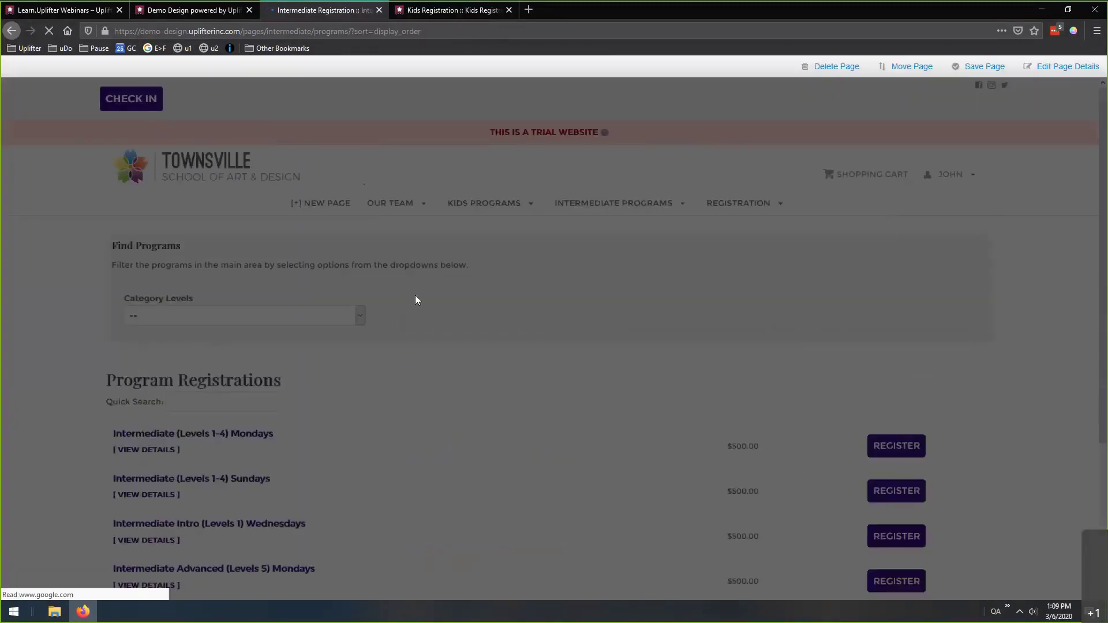
{"action": "scroll", "coordinate": [708, 393], "scroll_direction": "down", "scroll_amount": 3}
{"action": "scroll", "coordinate": [378, 428], "scroll_direction": "down", "scroll_amount": 2}
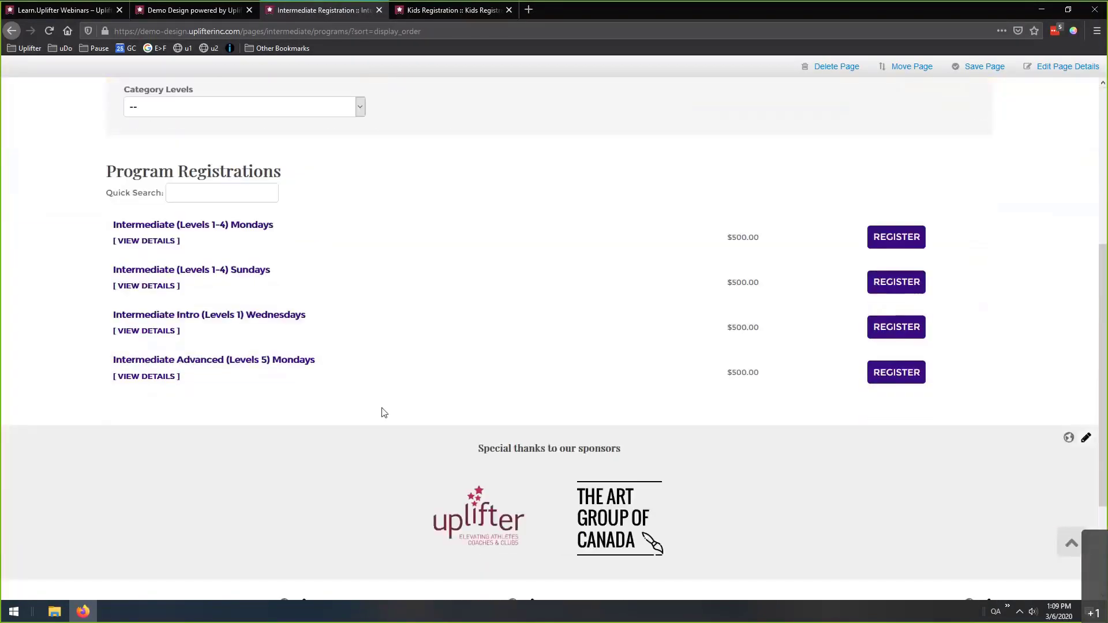
{"action": "scroll", "coordinate": [376, 366], "scroll_direction": "up", "scroll_amount": 4}
{"action": "scroll", "coordinate": [390, 317], "scroll_direction": "up", "scroll_amount": 2}
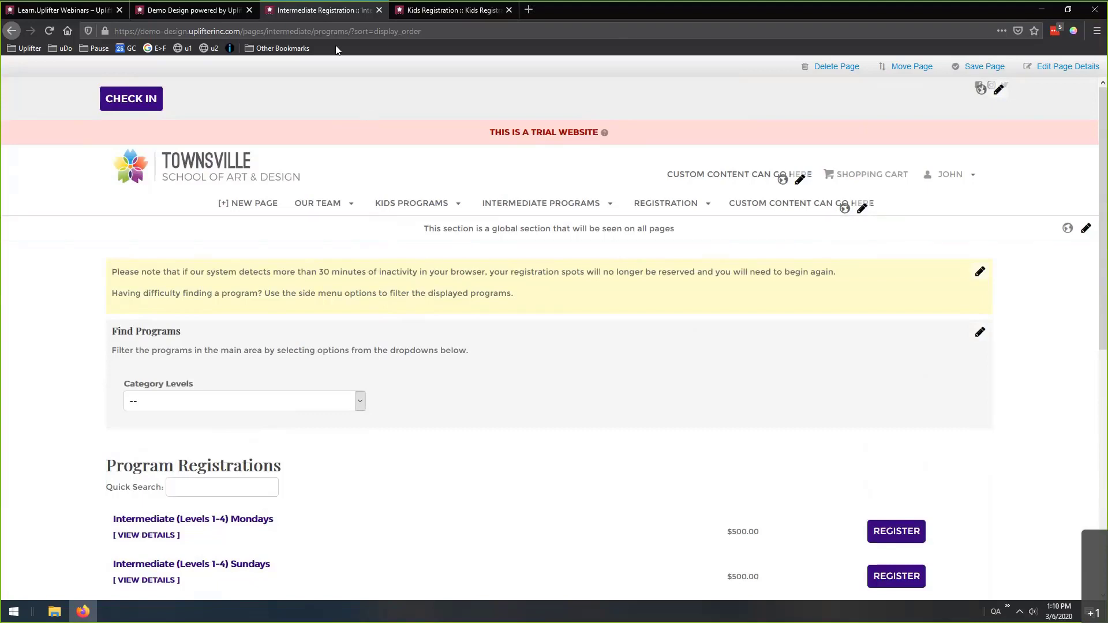
Copy the Intermediate Registration page's address up to /pages/intermediate/programs, leaving out the sort parameter.
{"action": "left_click_drag", "start_coordinate": [349, 31], "coordinate": [114, 32]}
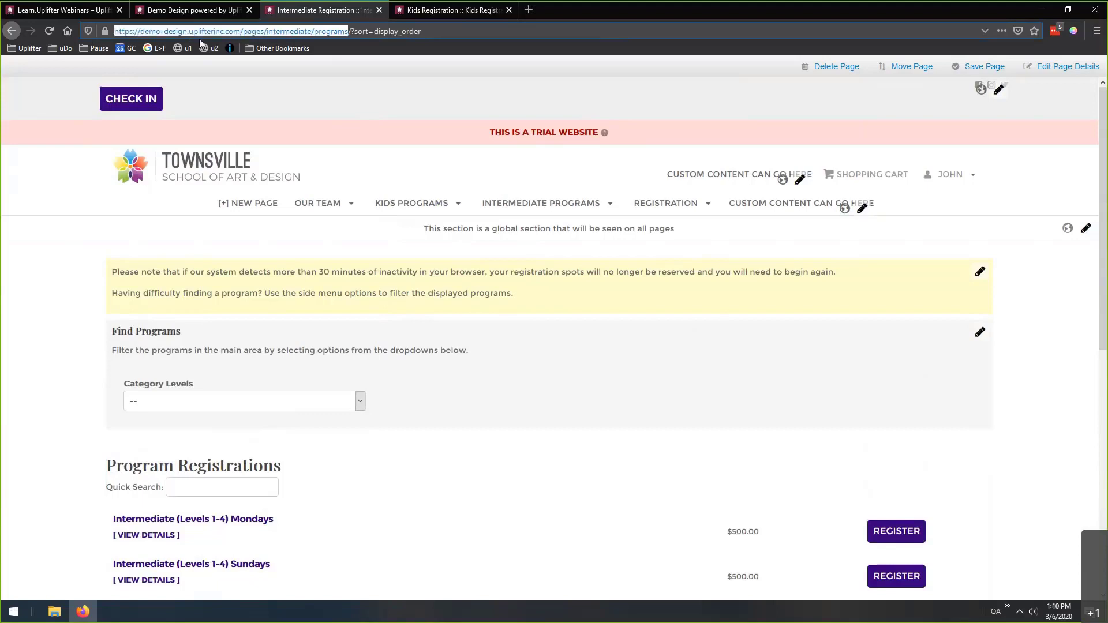
{"action": "left_click", "coordinate": [338, 32]}
{"action": "left_click_drag", "start_coordinate": [350, 32], "coordinate": [442, 32]}
{"action": "left_click", "coordinate": [442, 32]}
{"action": "key", "text": "ctrl+a"}
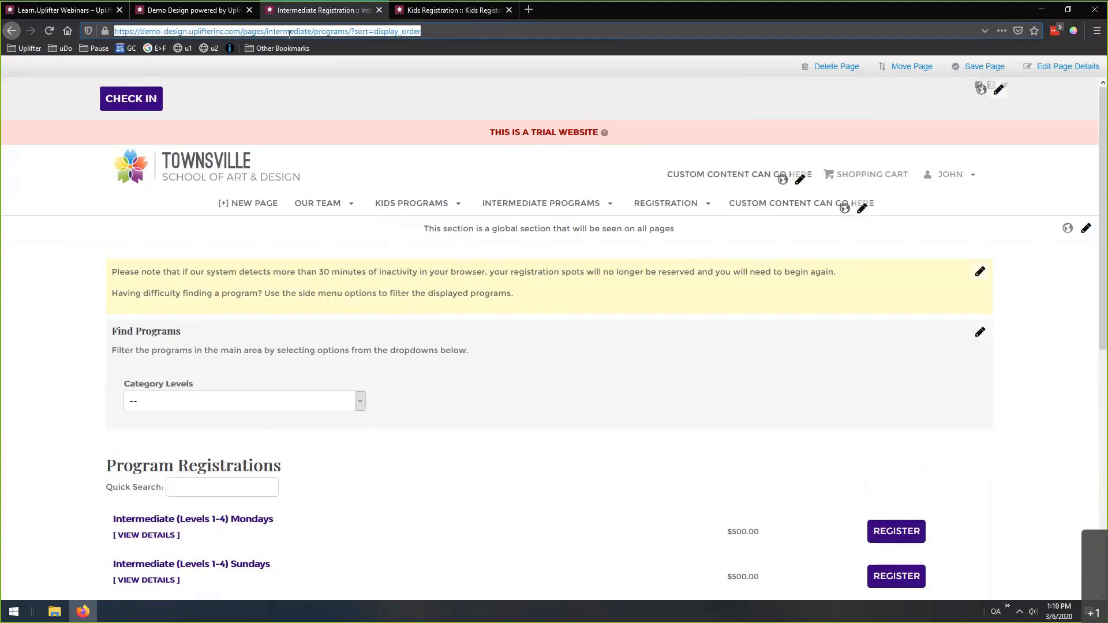
{"action": "left_click", "coordinate": [351, 30]}
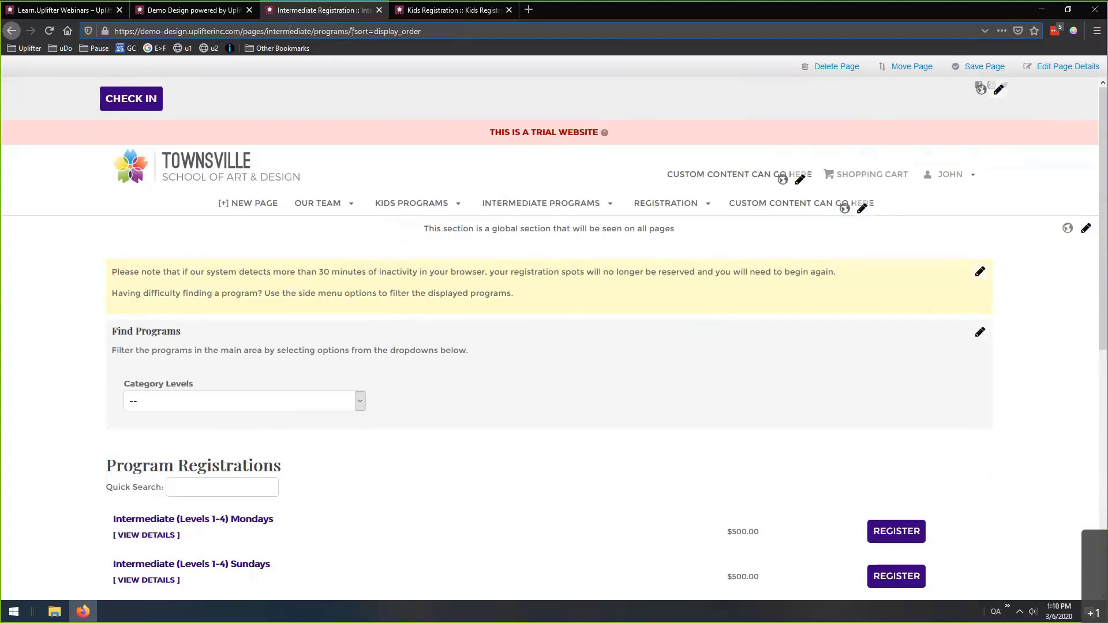
{"action": "left_click_drag", "start_coordinate": [348, 31], "coordinate": [114, 31]}
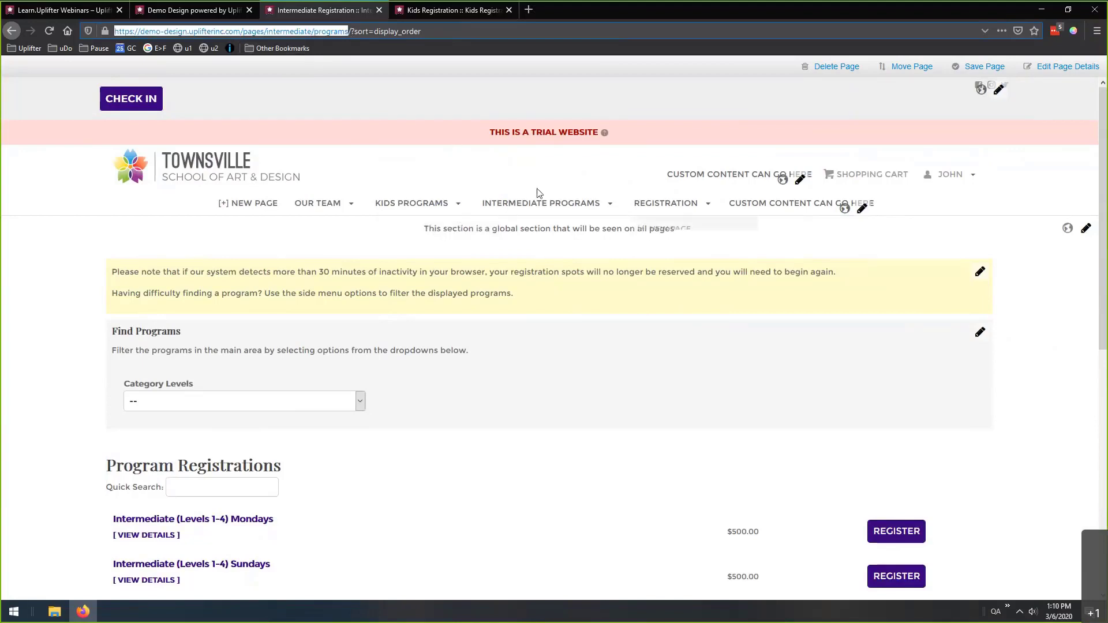
Open the Intermediate Programs page in a new browser tab and find its All Intermediate Programs block.
{"action": "mouse_move", "coordinate": [524, 196]}
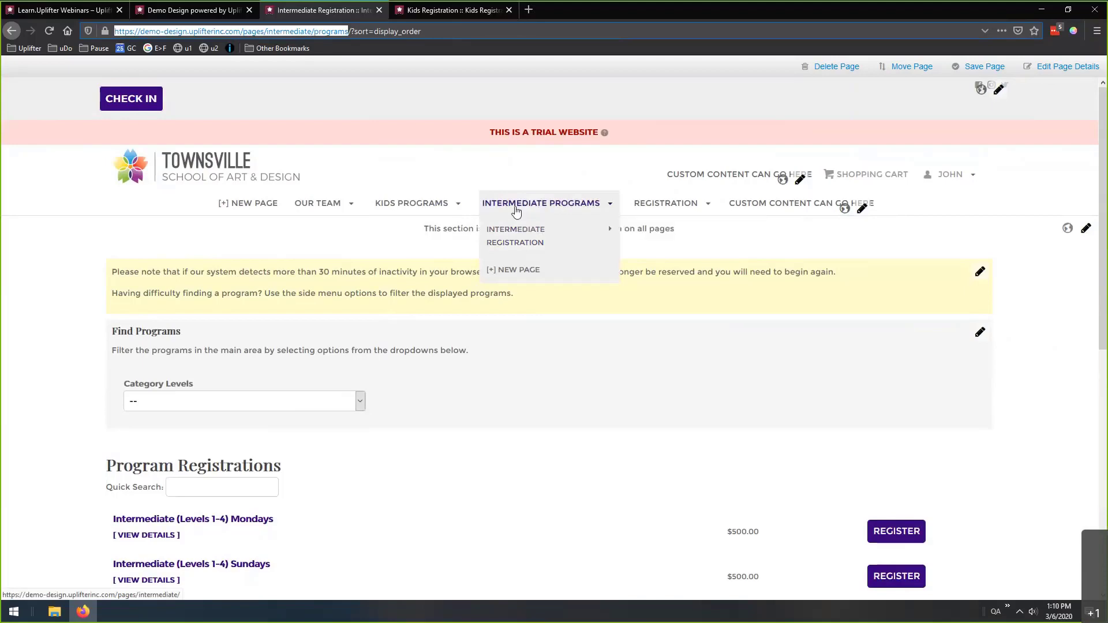
{"action": "middle_click", "coordinate": [516, 211]}
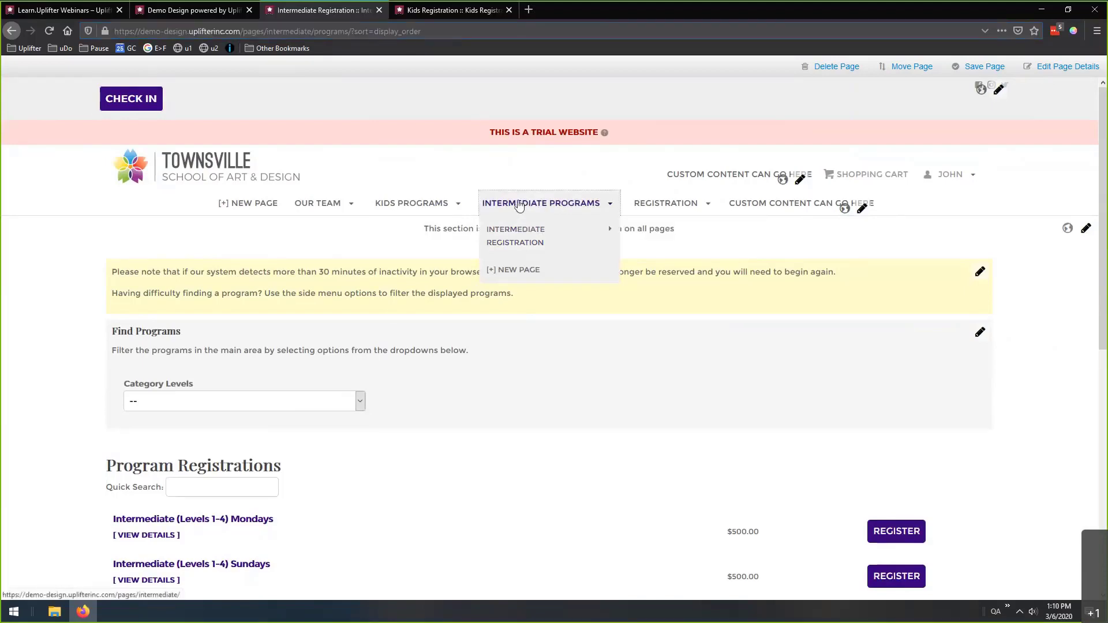
{"action": "left_click", "coordinate": [427, 11]}
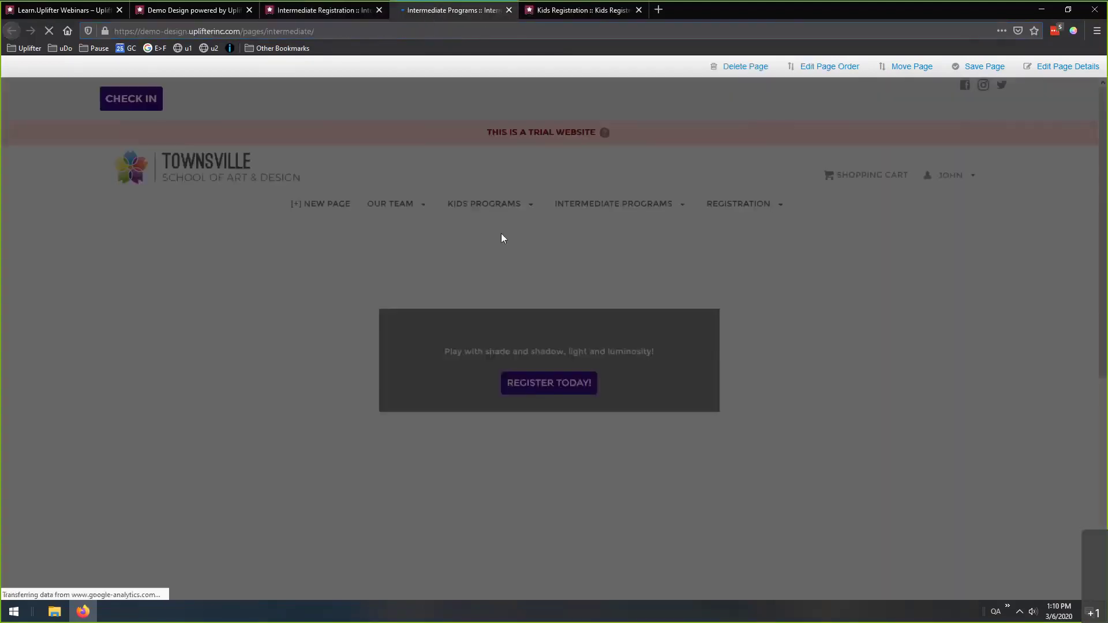
{"action": "scroll", "coordinate": [560, 228], "scroll_direction": "down", "scroll_amount": 5}
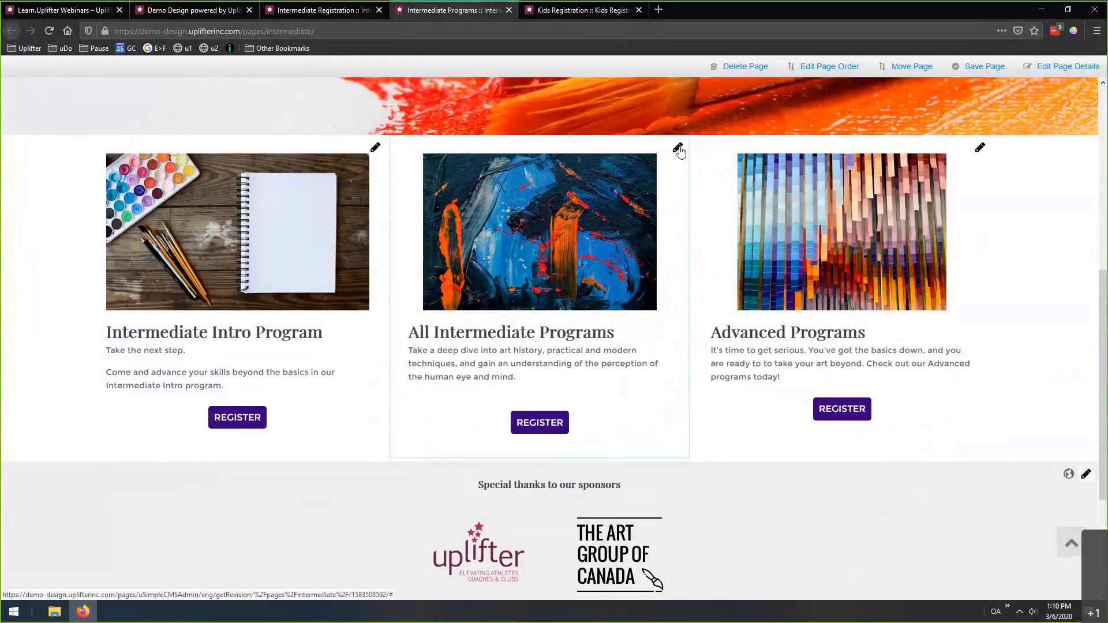
{"action": "left_click", "coordinate": [679, 149]}
{"action": "left_click", "coordinate": [543, 414]}
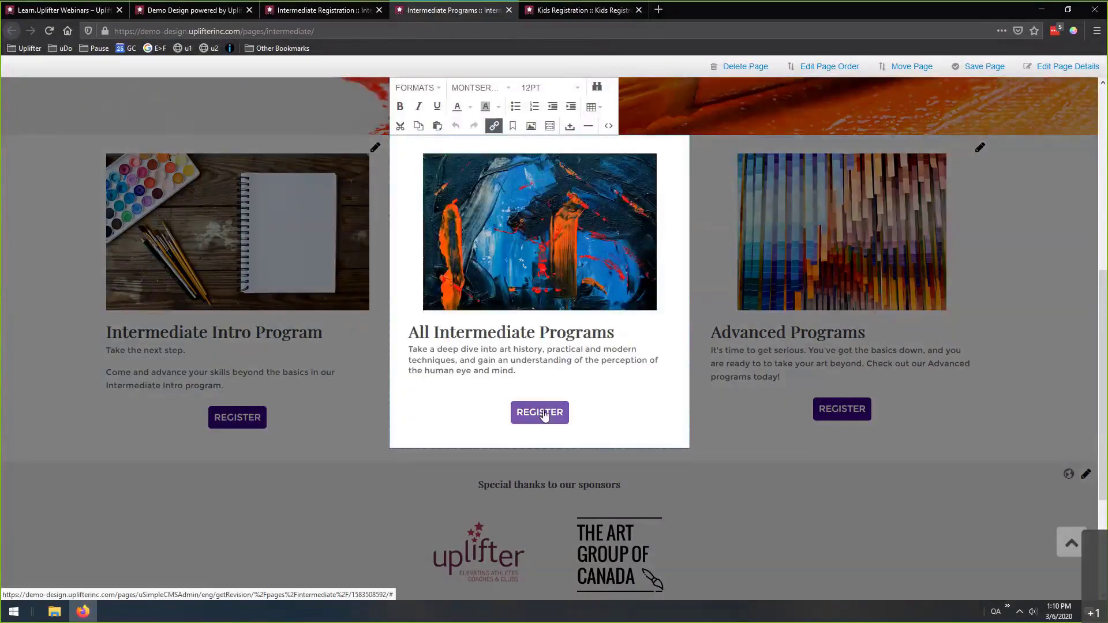
{"action": "double_click", "coordinate": [544, 414]}
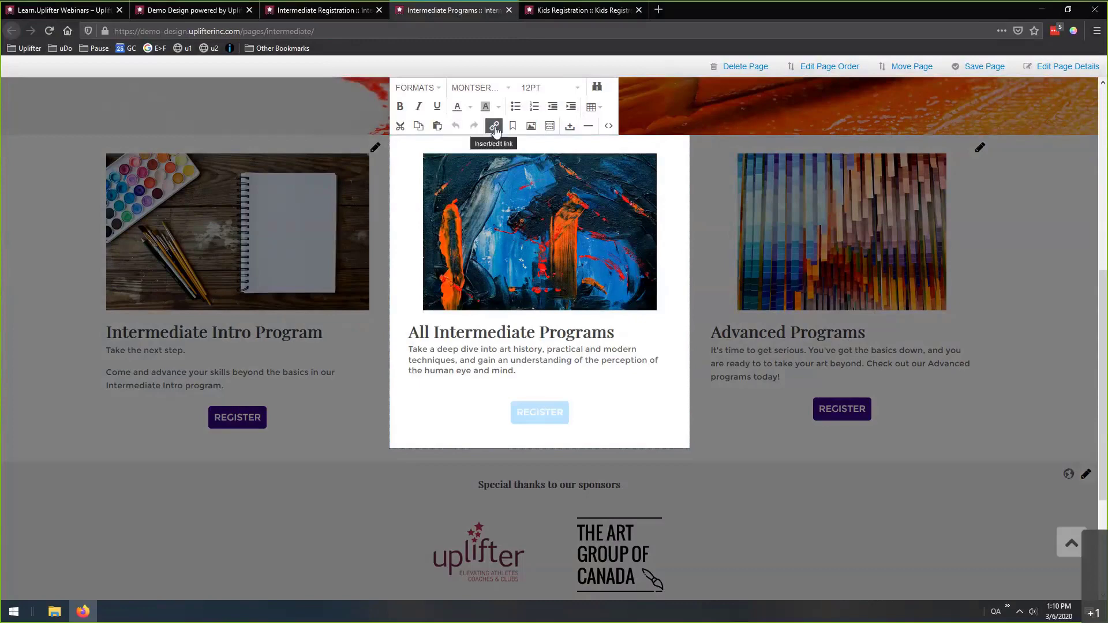
{"action": "left_click", "coordinate": [610, 351]}
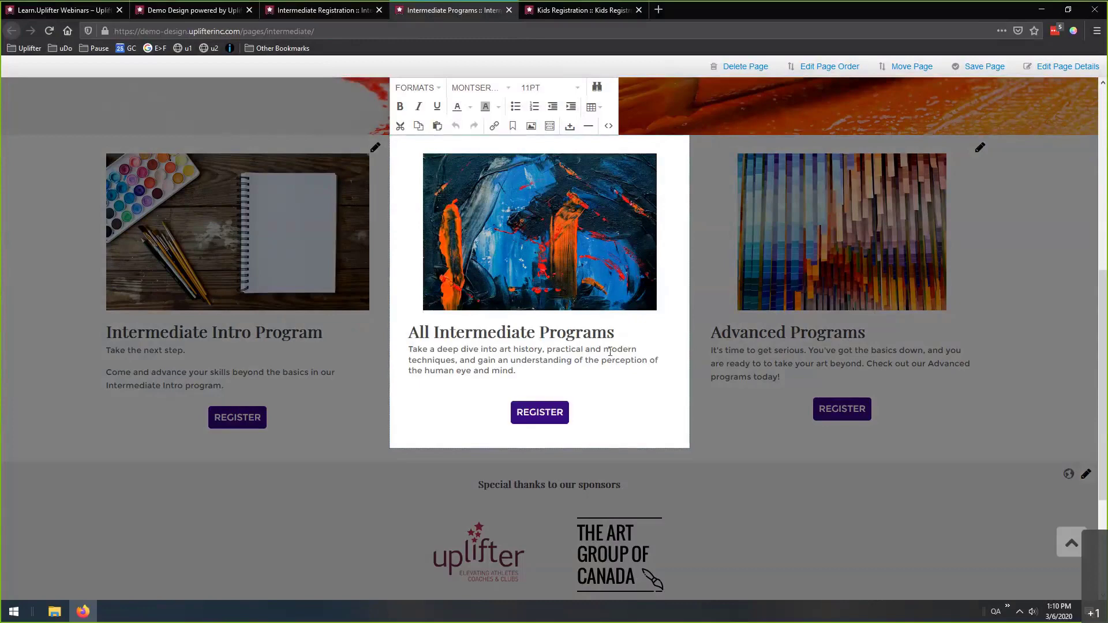
{"action": "double_click", "coordinate": [541, 412]}
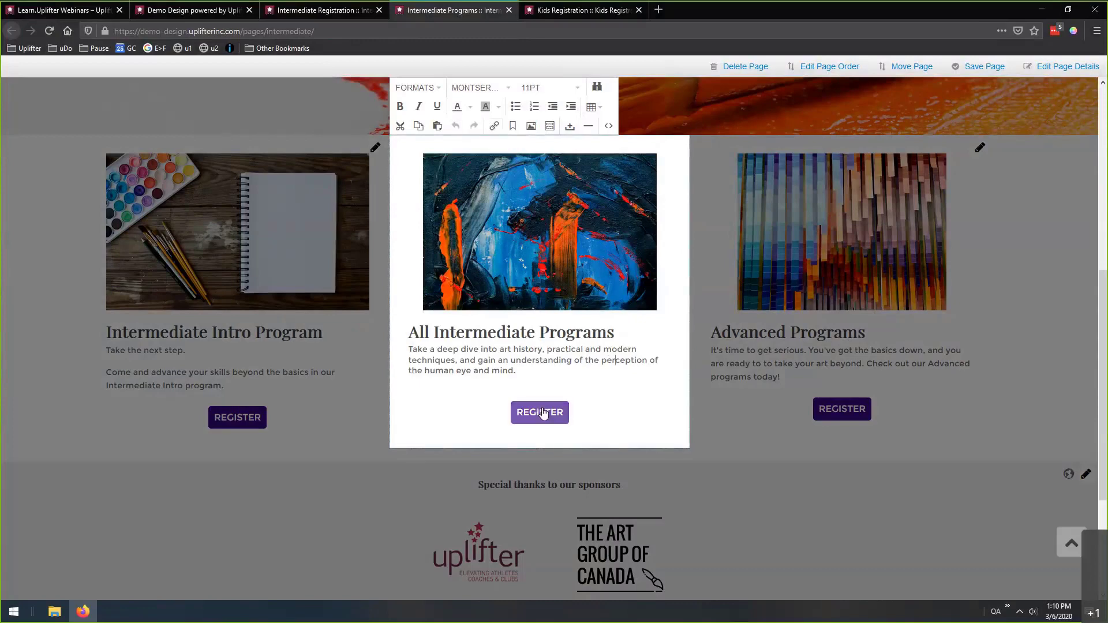
{"action": "left_click", "coordinate": [494, 125]}
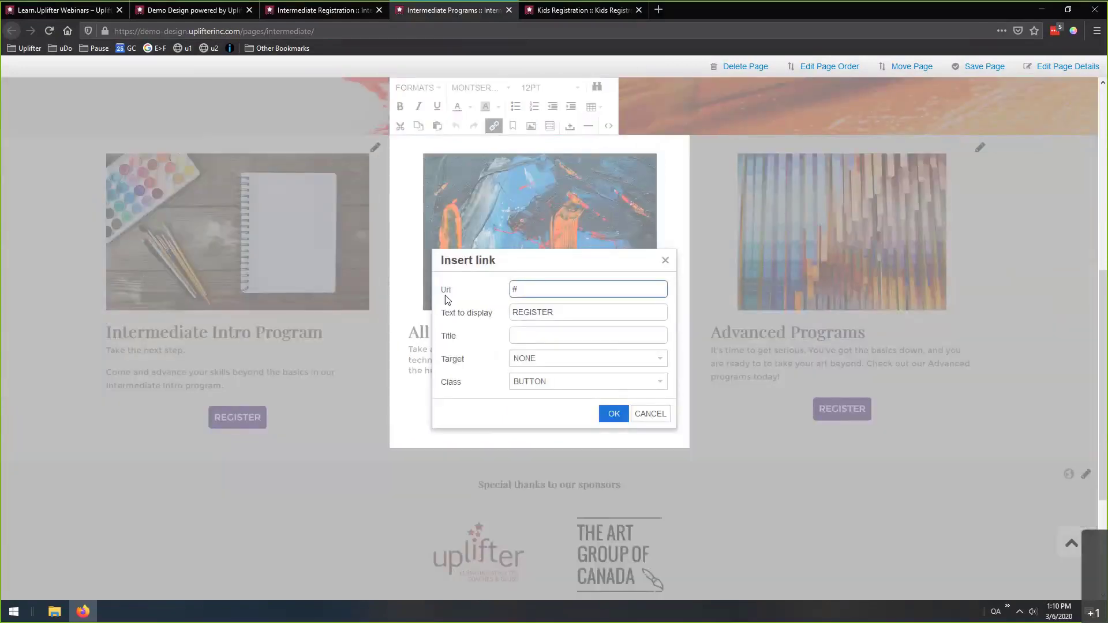
{"action": "left_click_drag", "start_coordinate": [530, 291], "coordinate": [502, 286]}
{"action": "key", "text": "BackSpace"}
{"action": "key", "text": "ctrl+v"}
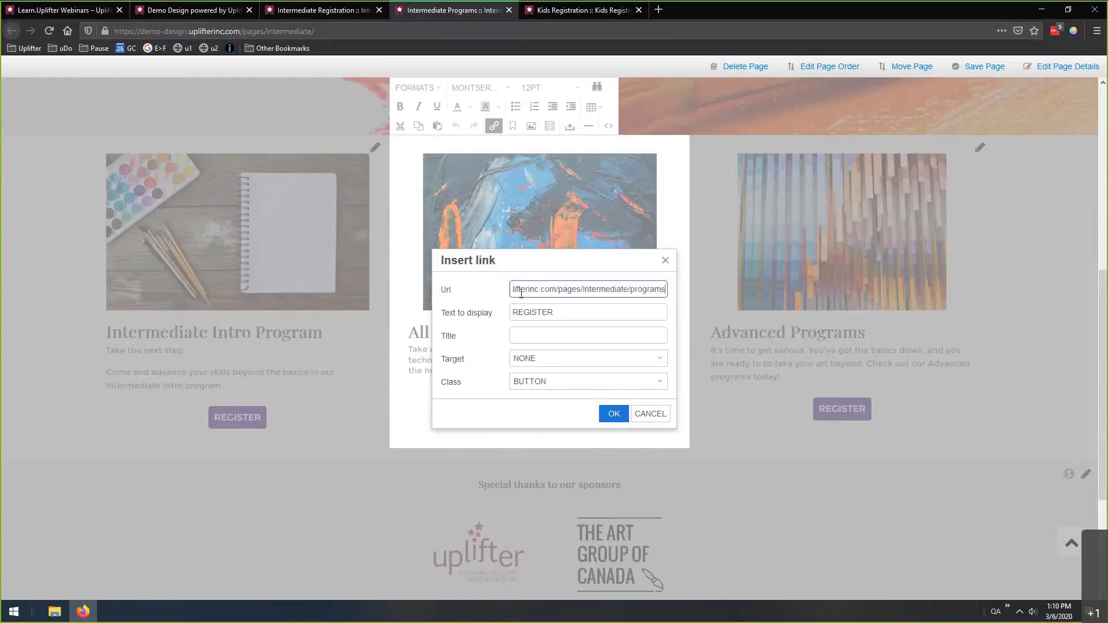
{"action": "left_click", "coordinate": [323, 12]}
{"action": "left_click", "coordinate": [444, 11]}
{"action": "left_click", "coordinate": [614, 416]}
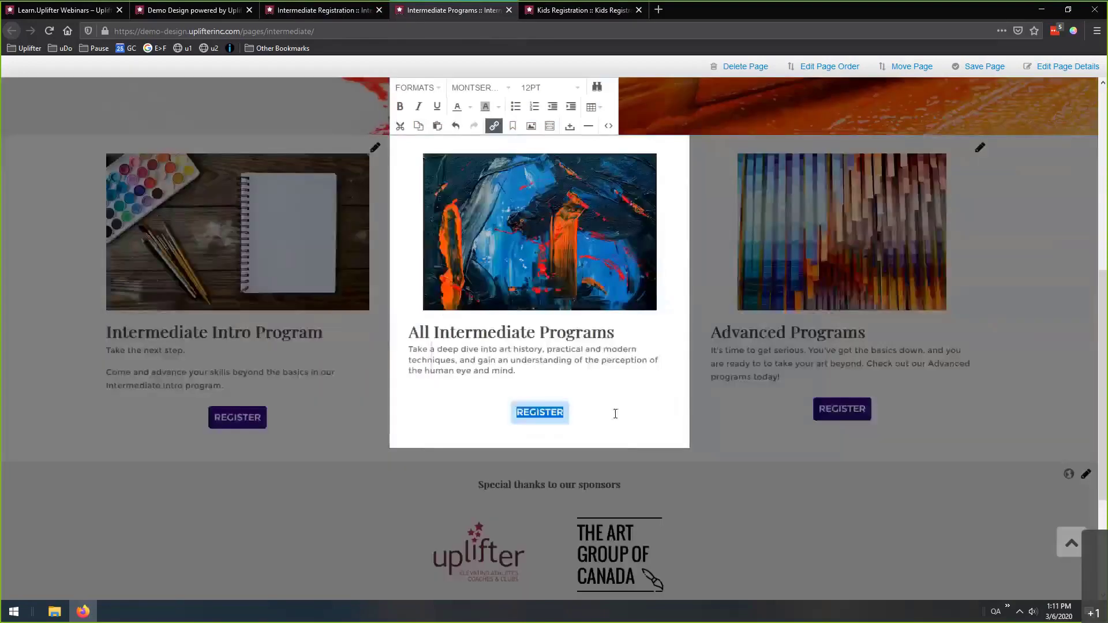
{"action": "left_click", "coordinate": [693, 384]}
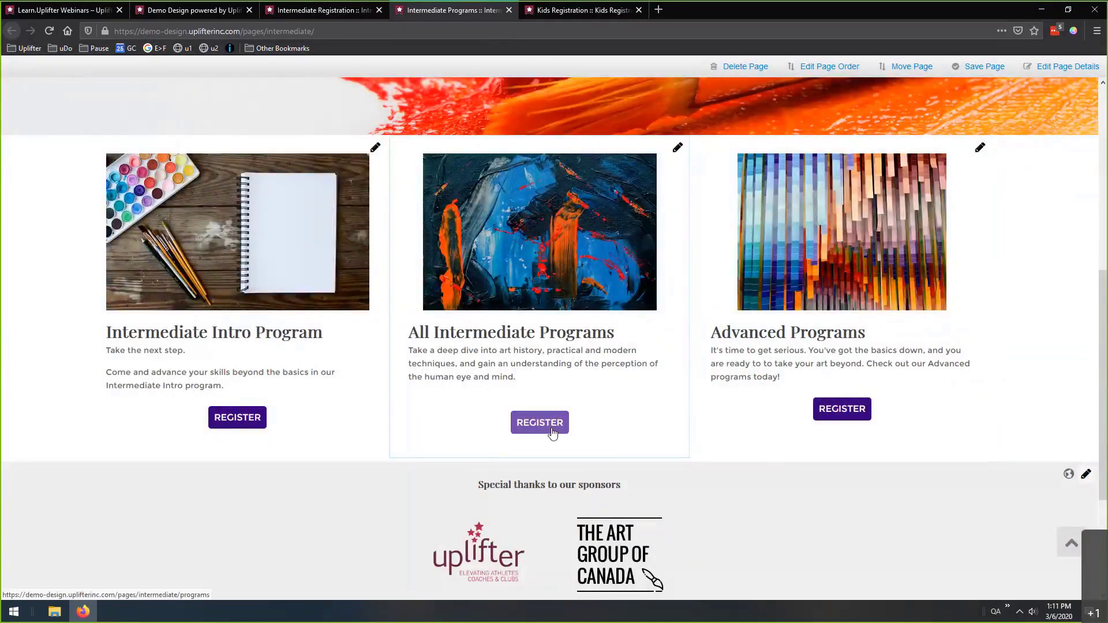
Save the Intermediate Programs page and test the Register link in the All Intermediate Programs block.
{"action": "left_click", "coordinate": [978, 68]}
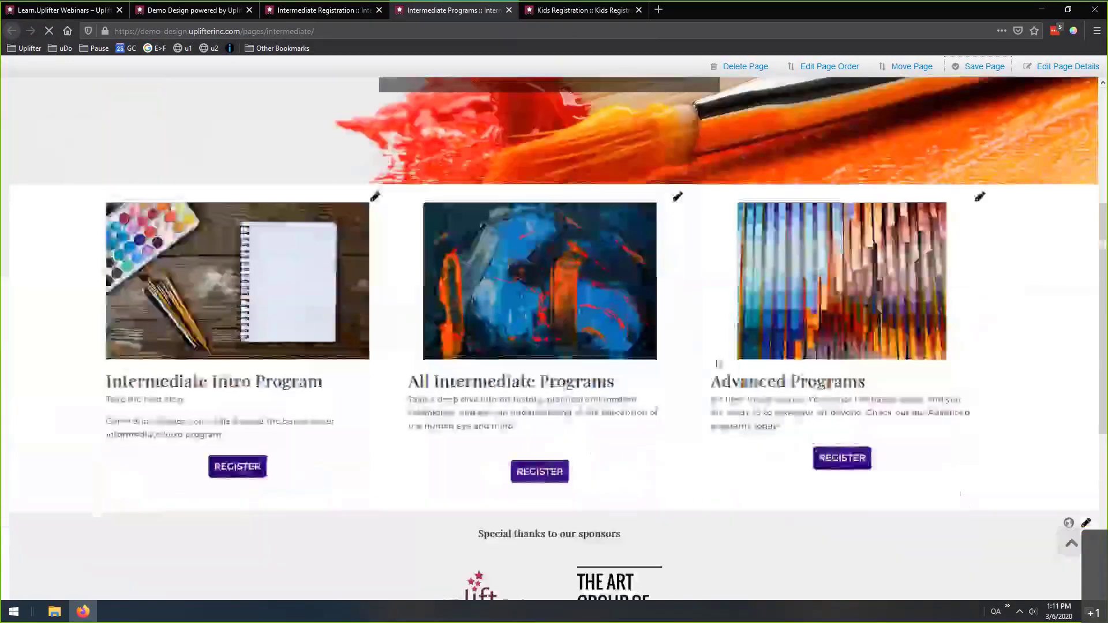
{"action": "left_click", "coordinate": [568, 500]}
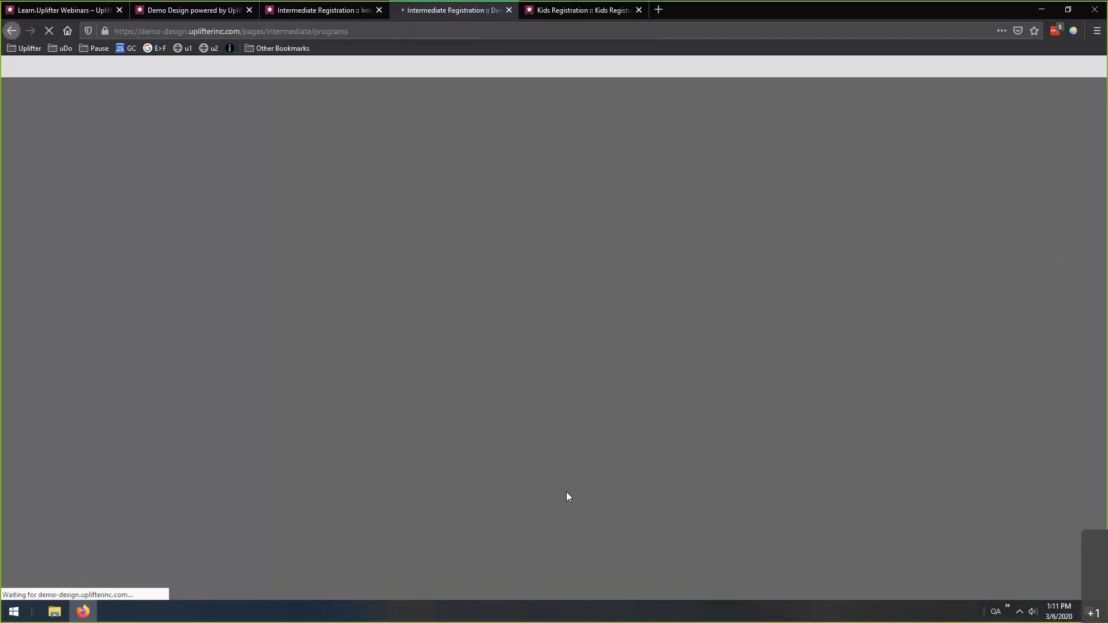